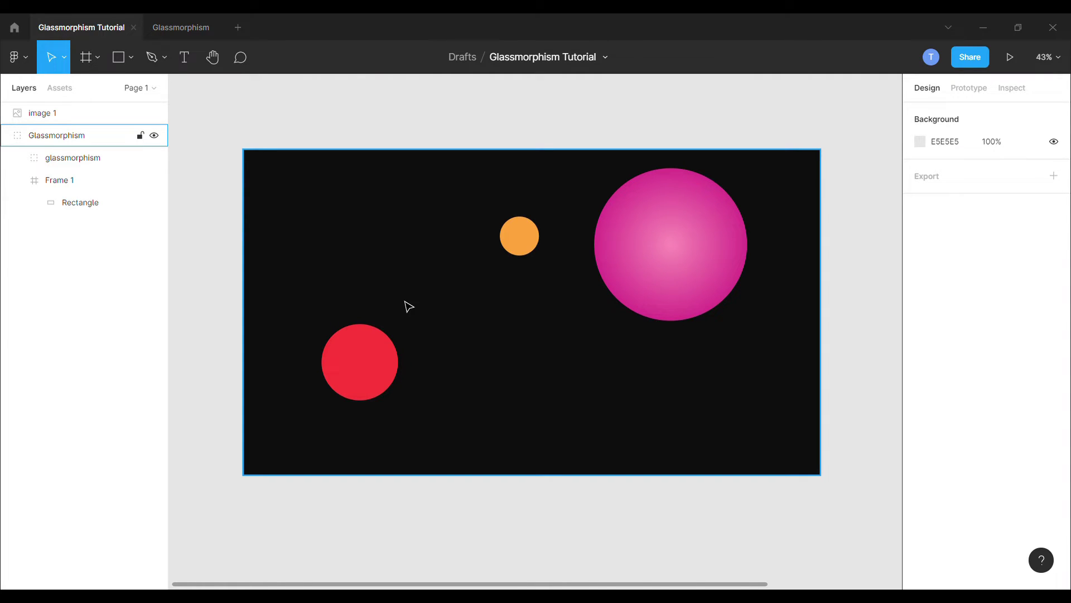
# Step: Clear the selection, leaving the red, orange and pink circles on the dark frame
pyautogui.press('Escape')
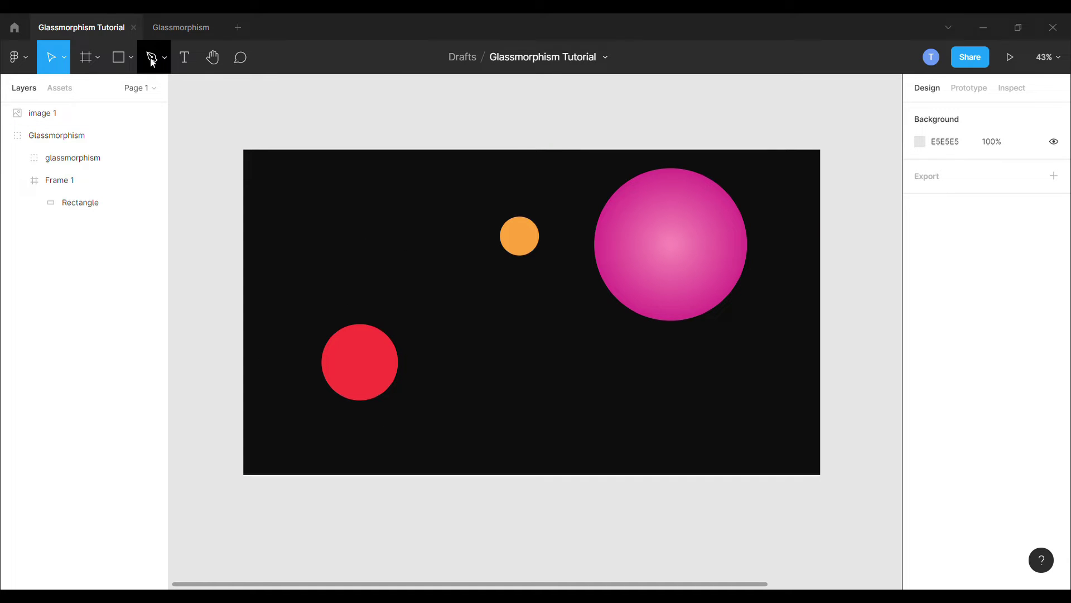
# Step: Draw a grey rectangle over the circles and move it out of Frame 1 into Glassmorphism
pyautogui.click(131, 58)
pyautogui.click(127, 93)
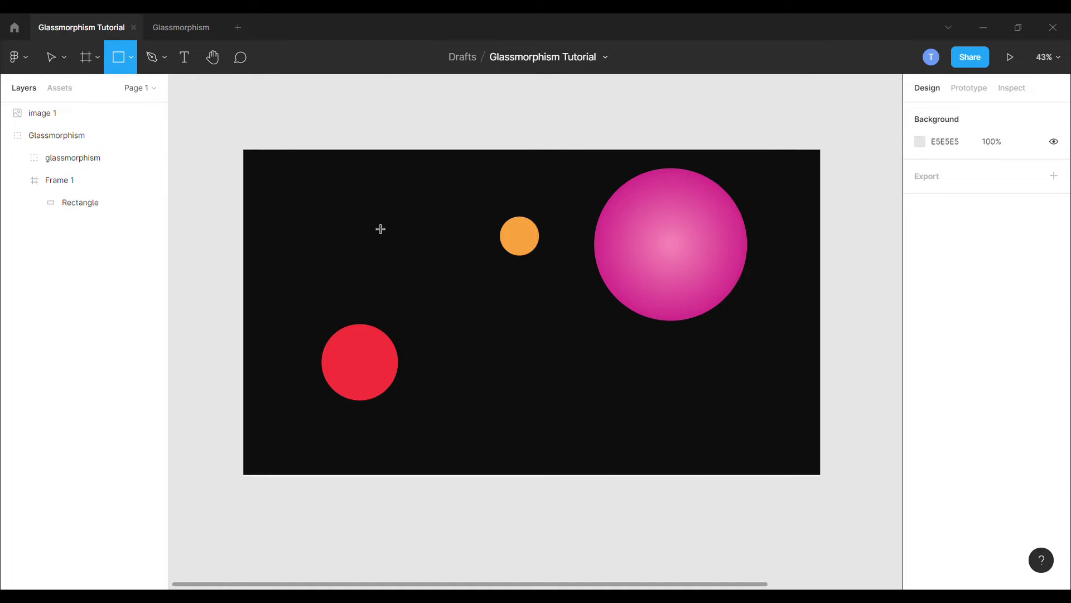
pyautogui.moveTo(369, 216); pyautogui.dragTo(583, 353)
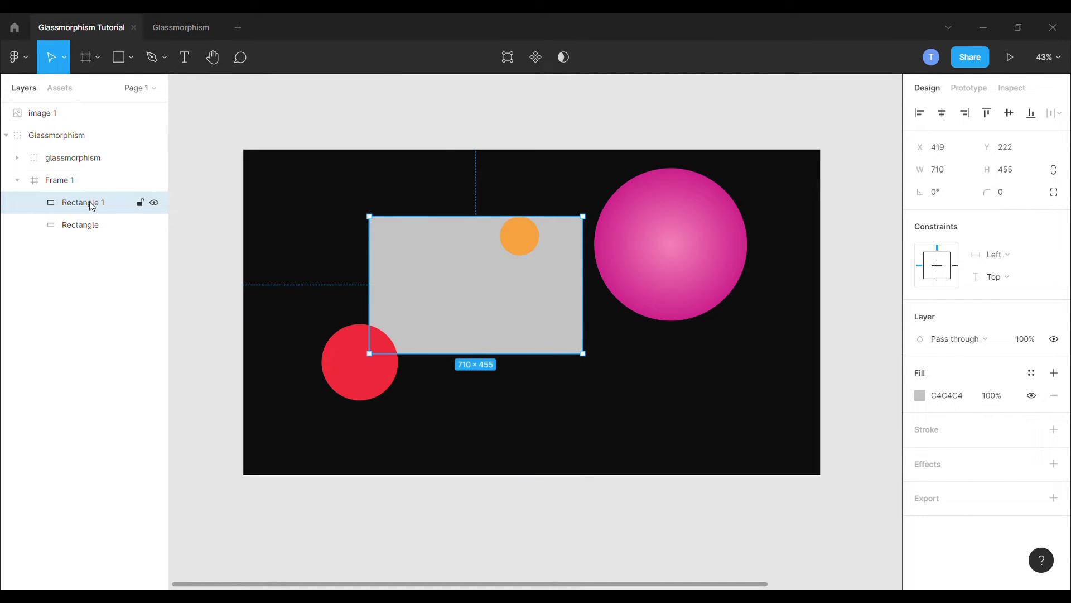
pyautogui.moveTo(91, 206); pyautogui.dragTo(86, 149)
# Step: Size the rectangle to about 762×476, give it corner radius 40, and centre it
pyautogui.click(947, 175)
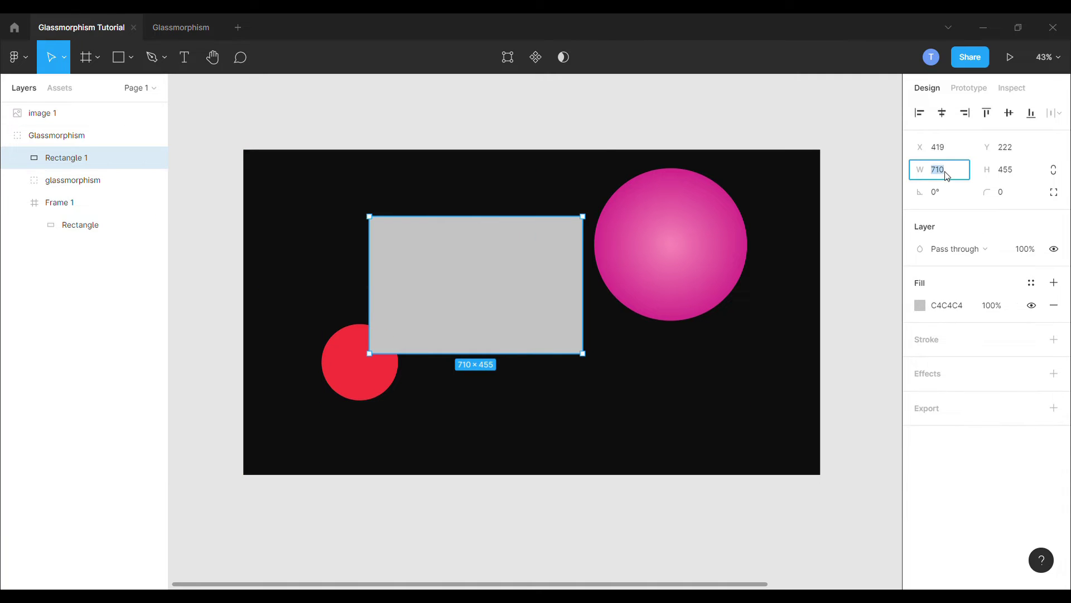
pyautogui.write('640')
pyautogui.click(1013, 177)
pyautogui.write('400')
pyautogui.press('Return')
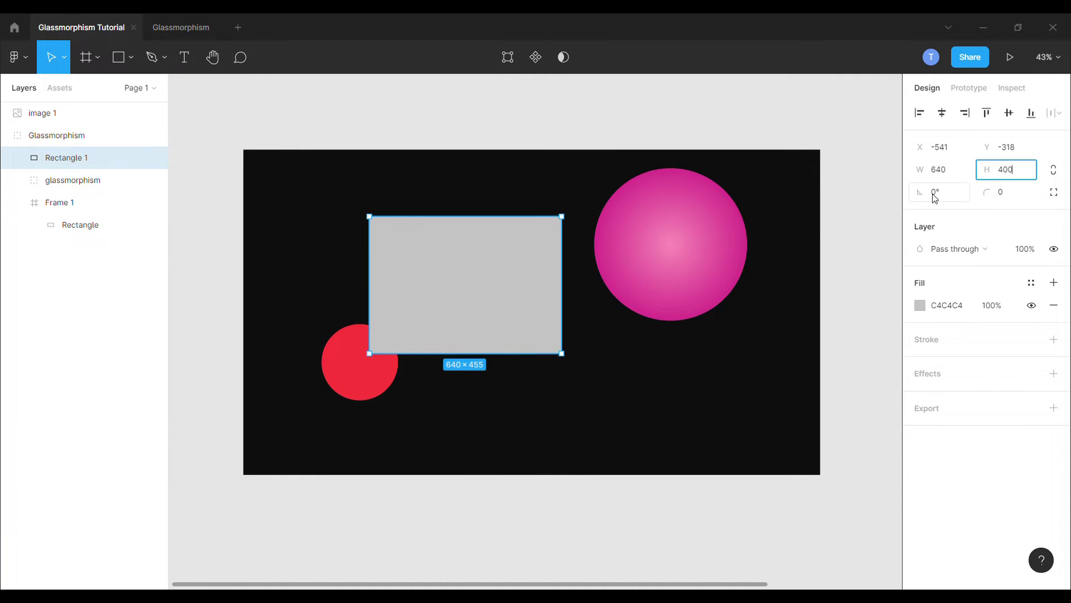
pyautogui.moveTo(574, 349); pyautogui.dragTo(609, 362)
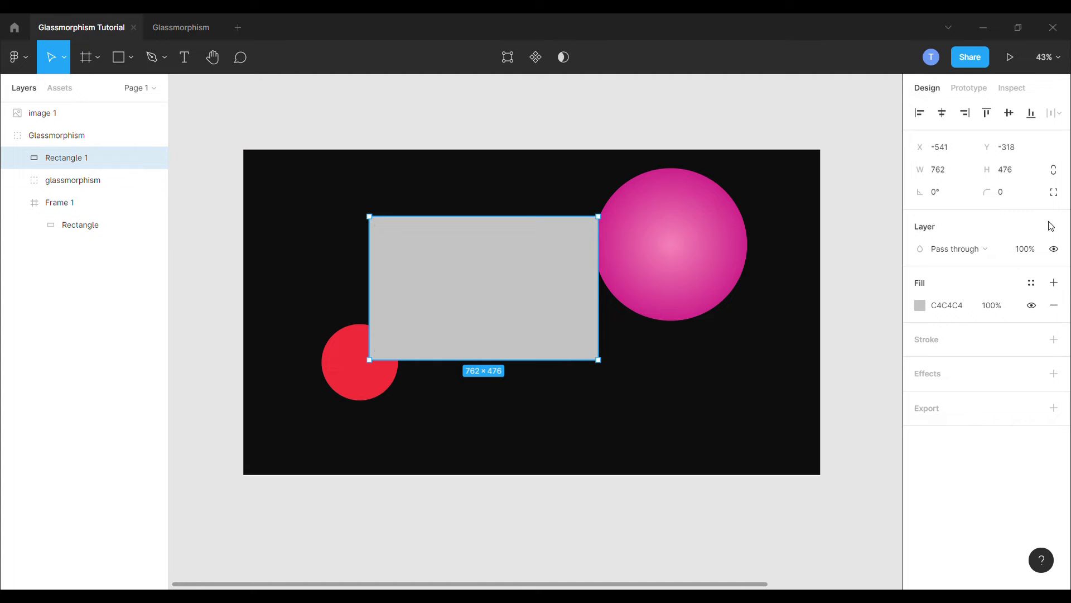
pyautogui.click(1013, 192)
pyautogui.write('40')
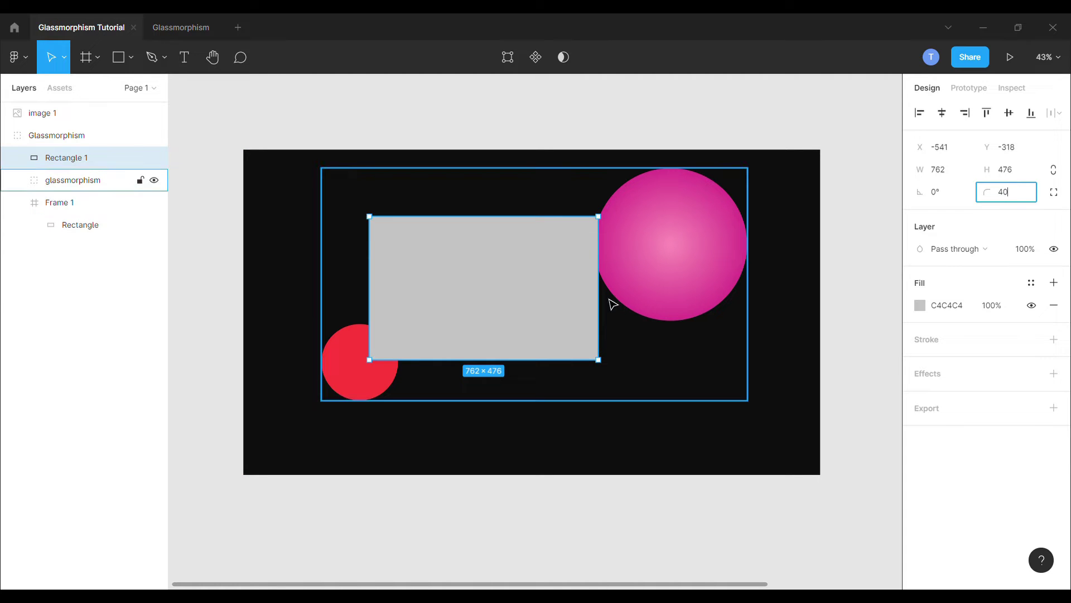
pyautogui.moveTo(484, 292); pyautogui.dragTo(530, 327)
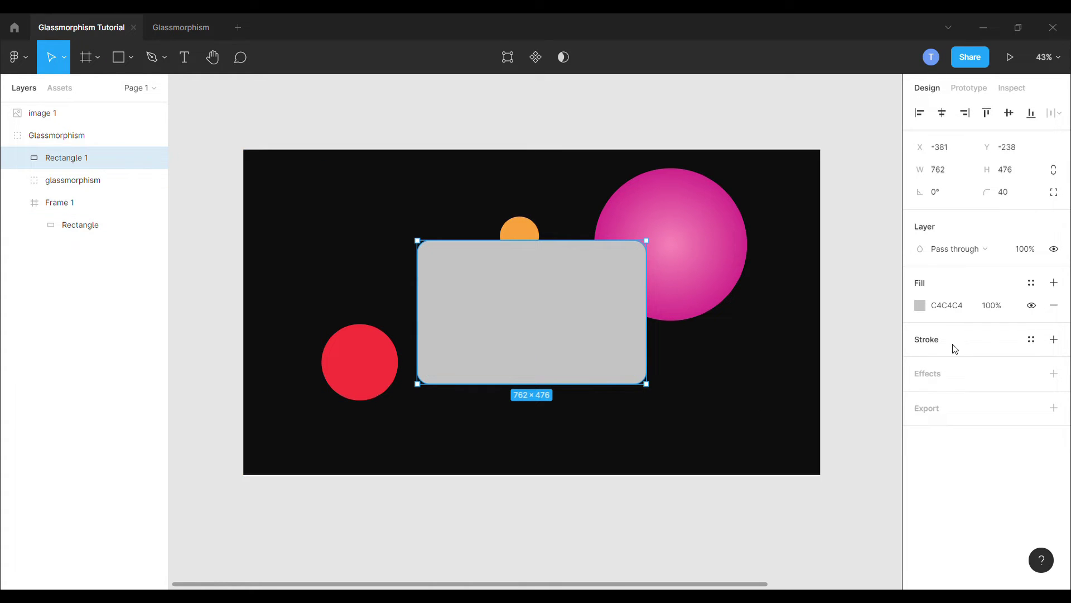
# Step: Make the card fill a white FFFFFF linear gradient with the top stop at 40% opacity
pyautogui.click(920, 309)
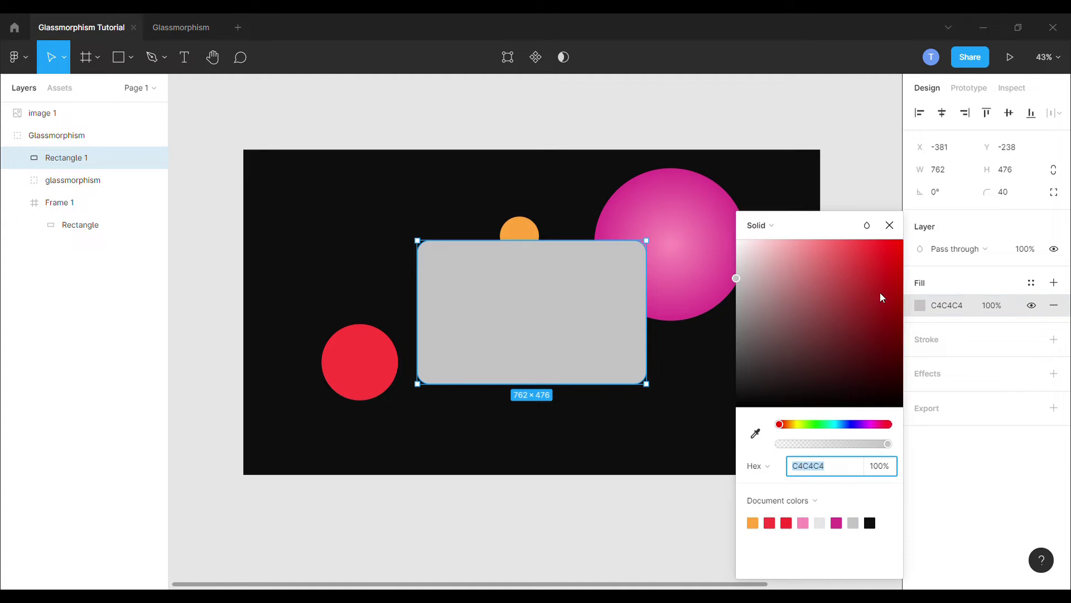
pyautogui.click(756, 226)
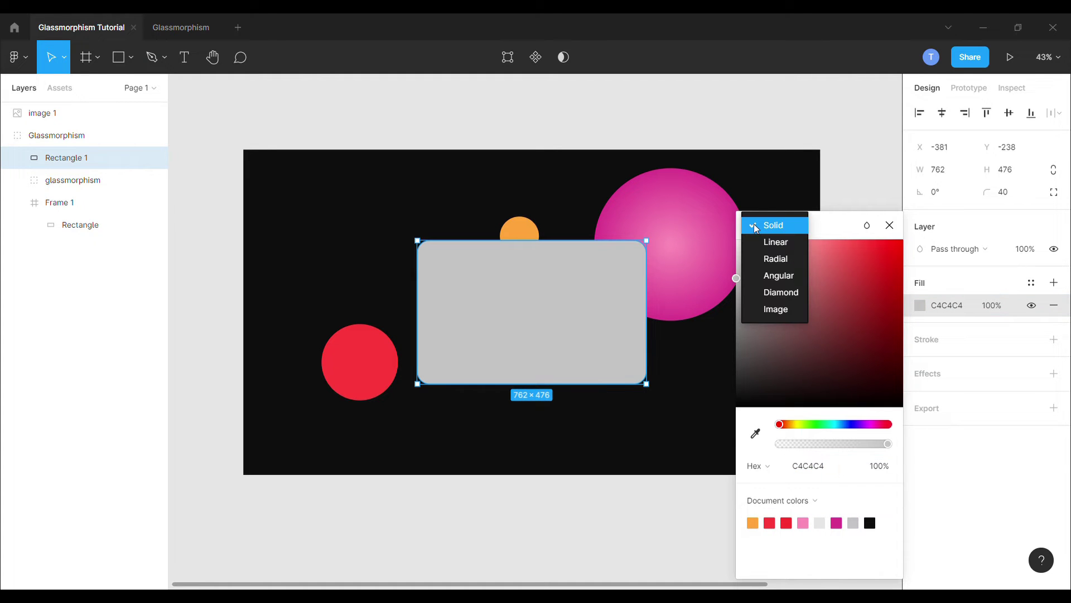
pyautogui.click(768, 246)
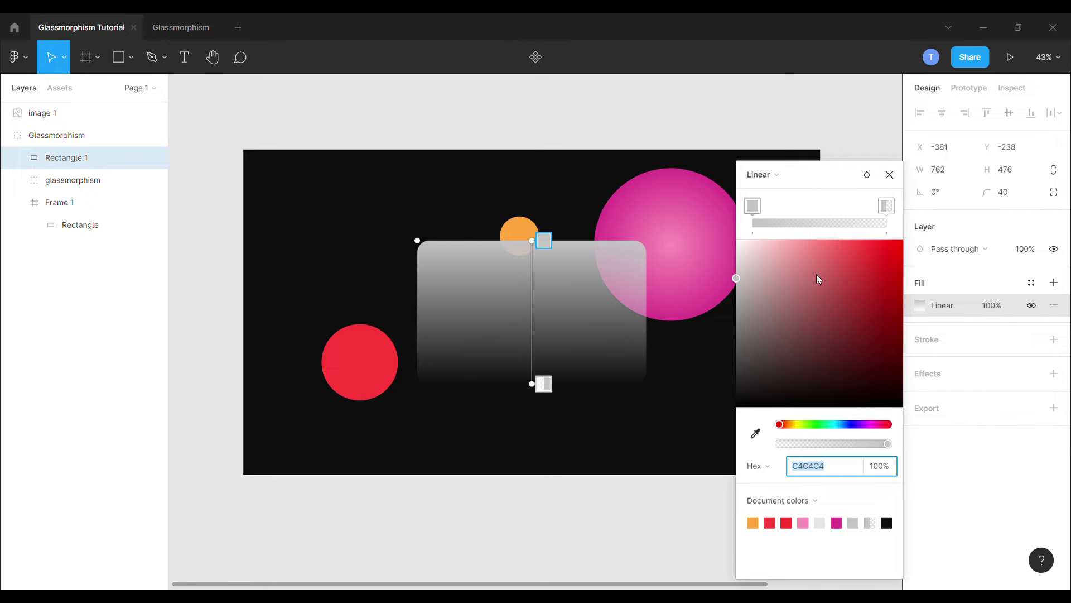
pyautogui.write('FFFFFF')
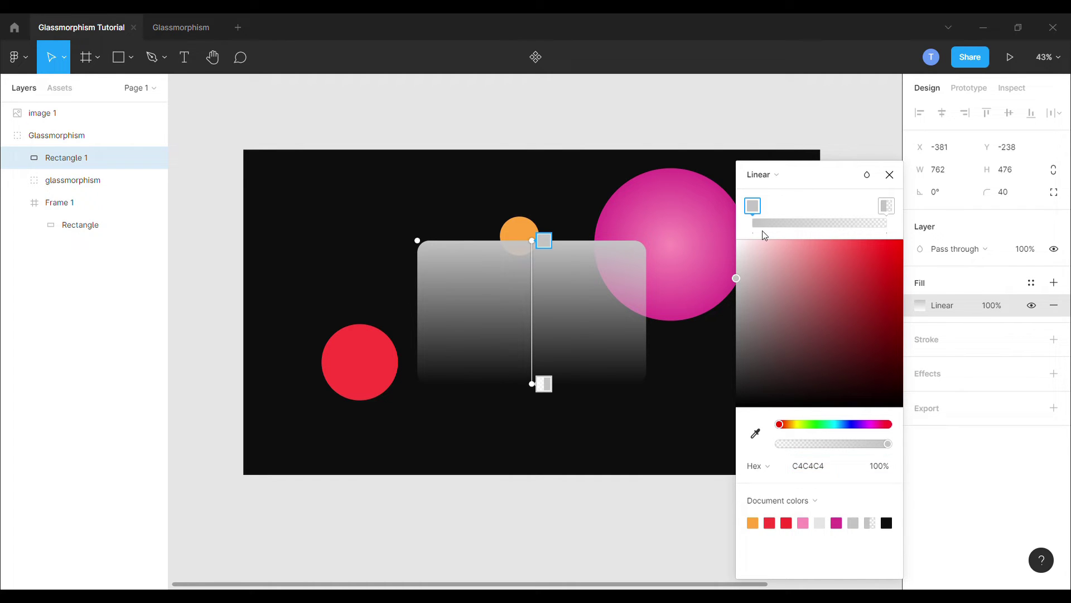
pyautogui.press('Return')
pyautogui.click(887, 205)
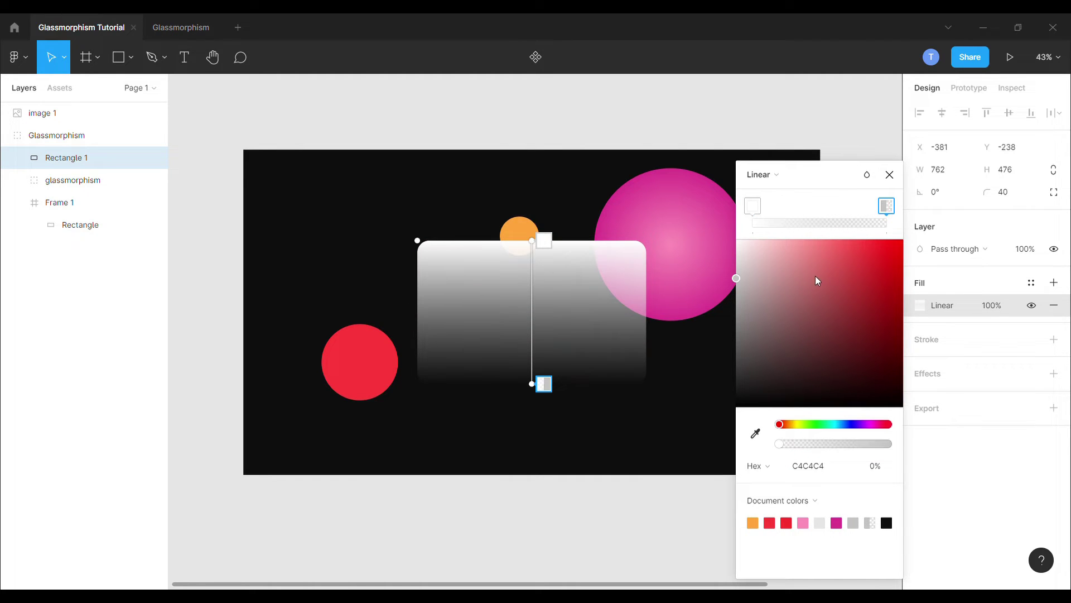
pyautogui.moveTo(816, 276); pyautogui.dragTo(732, 239)
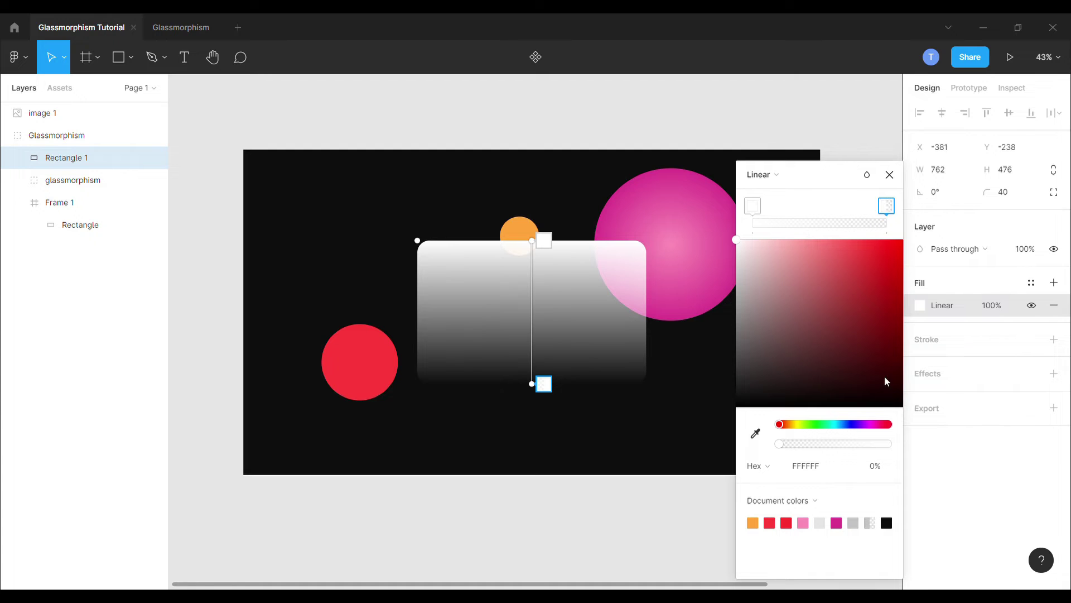
pyautogui.click(875, 465)
pyautogui.write('100')
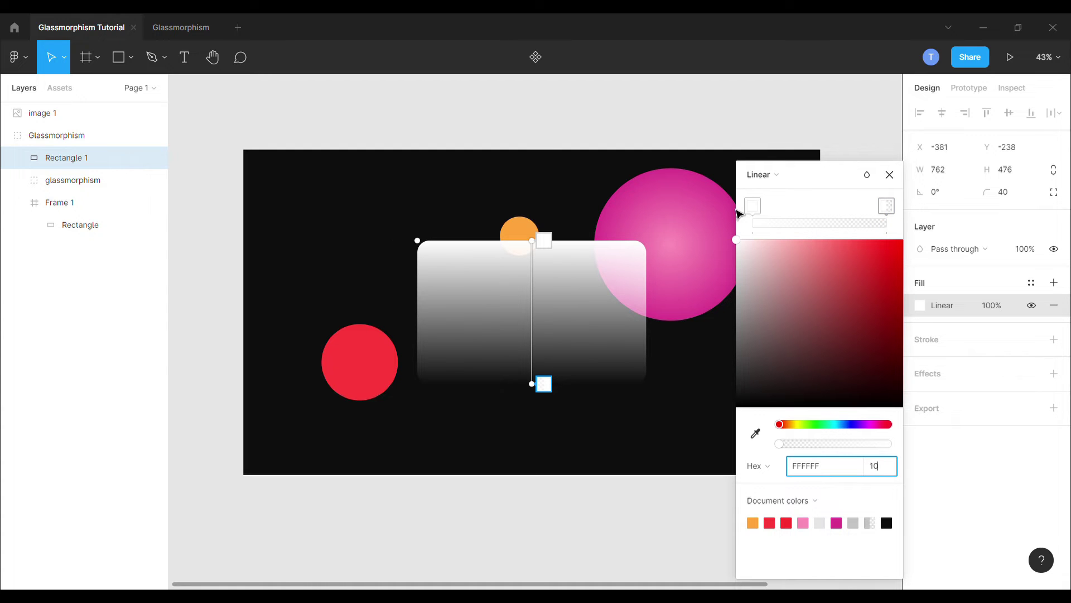
pyautogui.click(753, 205)
pyautogui.click(888, 468)
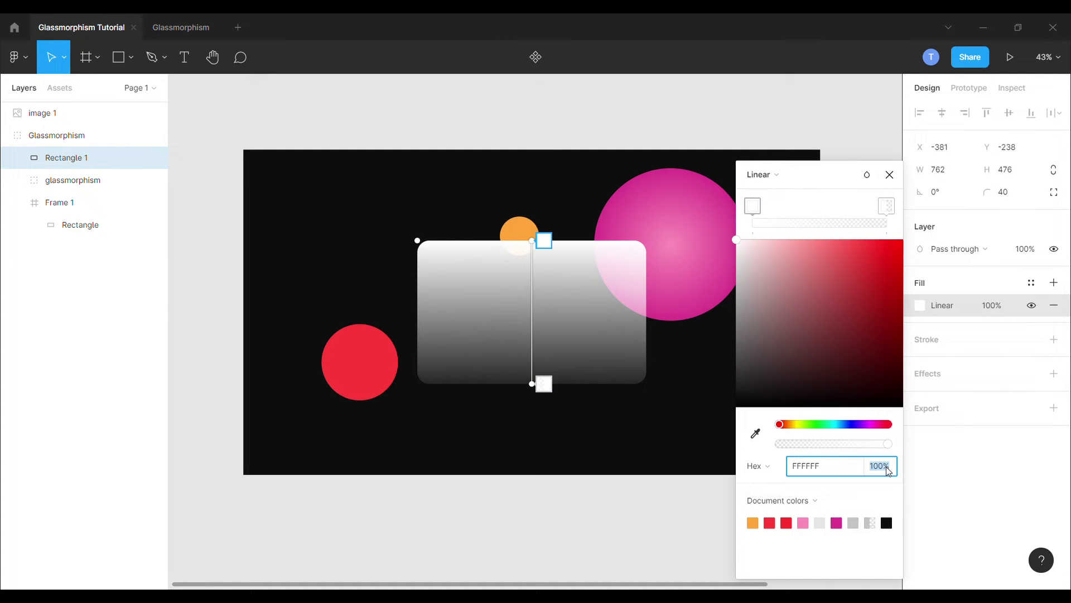
pyautogui.write('40')
pyautogui.press('Return')
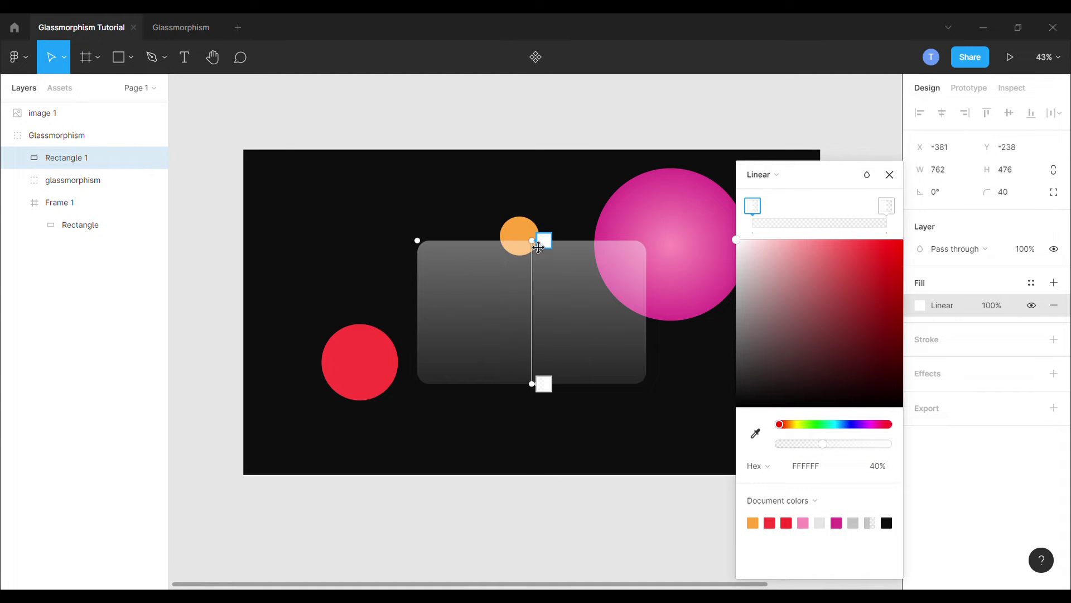
# Step: Angle the fill gradient diagonally from top-left toward the bottom-right corner
pyautogui.moveTo(543, 250); pyautogui.dragTo(484, 246)
pyautogui.moveTo(544, 390); pyautogui.dragTo(588, 397)
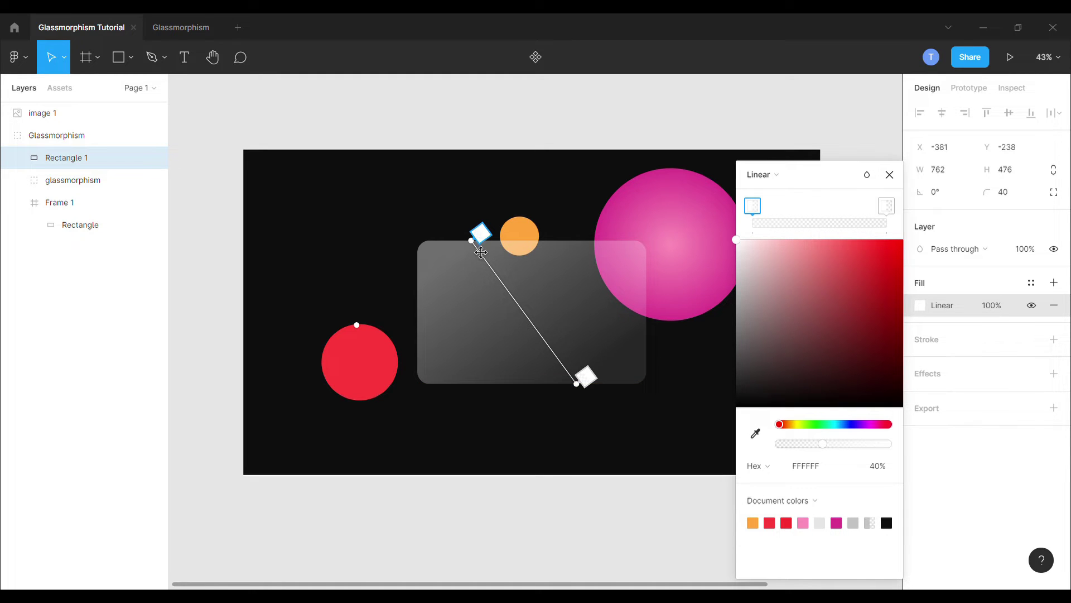
pyautogui.moveTo(483, 253); pyautogui.dragTo(478, 251)
pyautogui.click(890, 175)
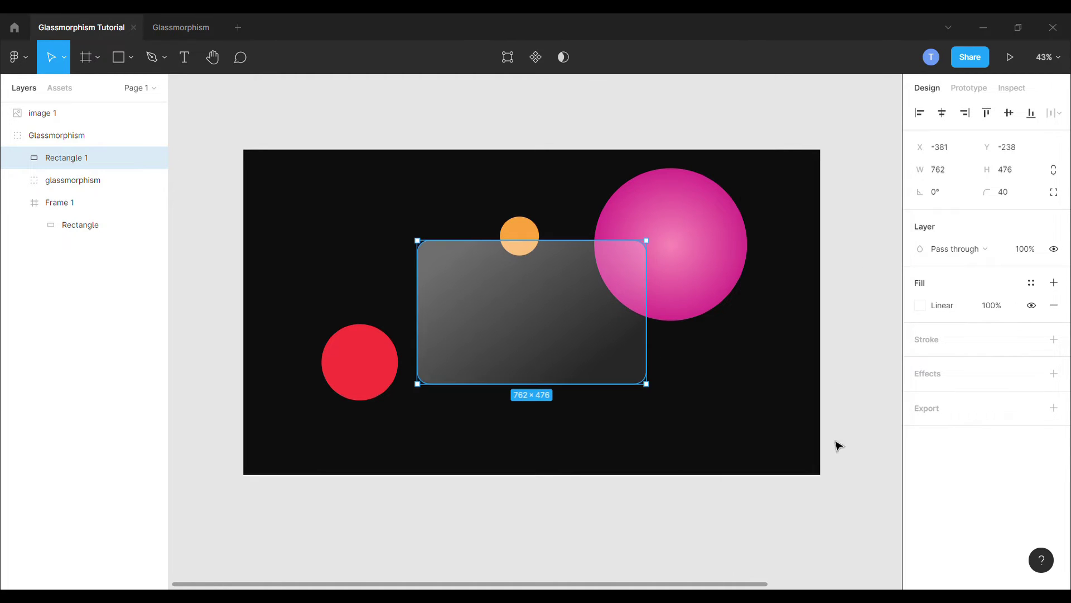
# Step: Give the card rectangle a Background blur effect with blur value 40
pyautogui.click(860, 509)
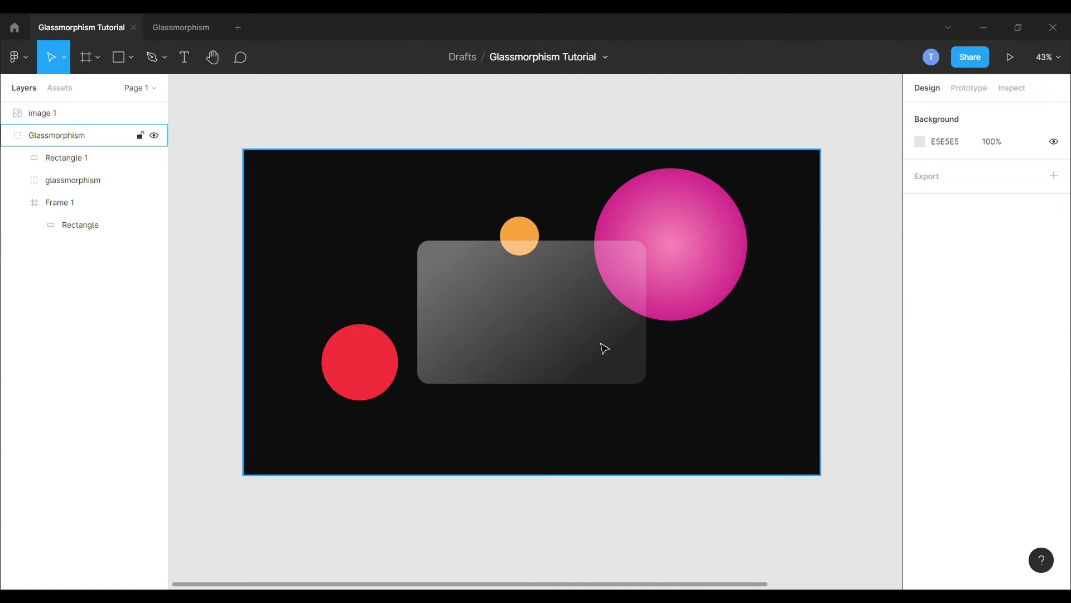
pyautogui.click(604, 348)
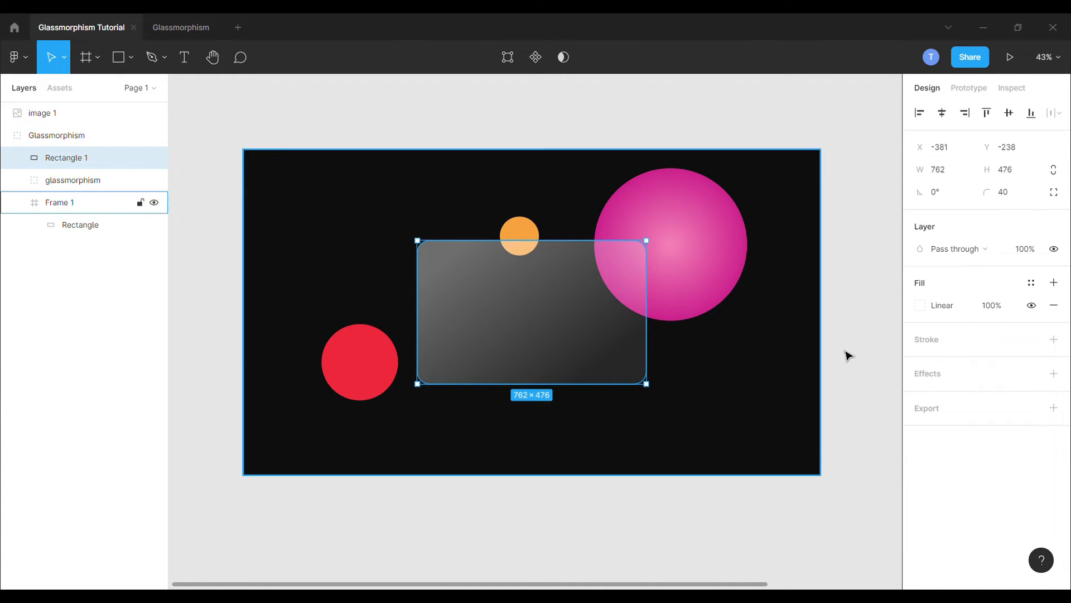
pyautogui.click(1054, 374)
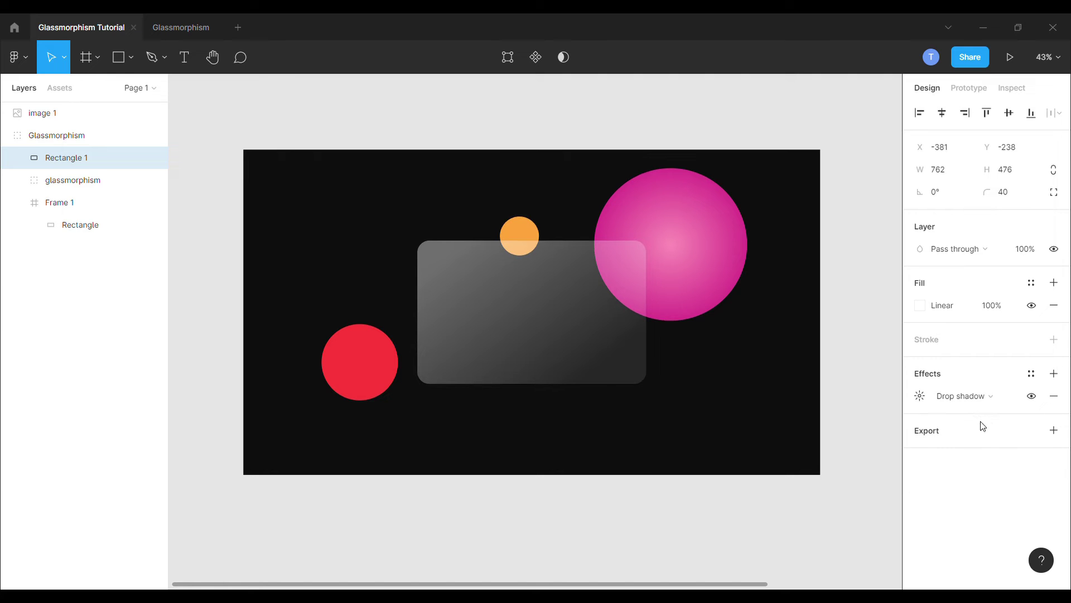
pyautogui.click(1002, 401)
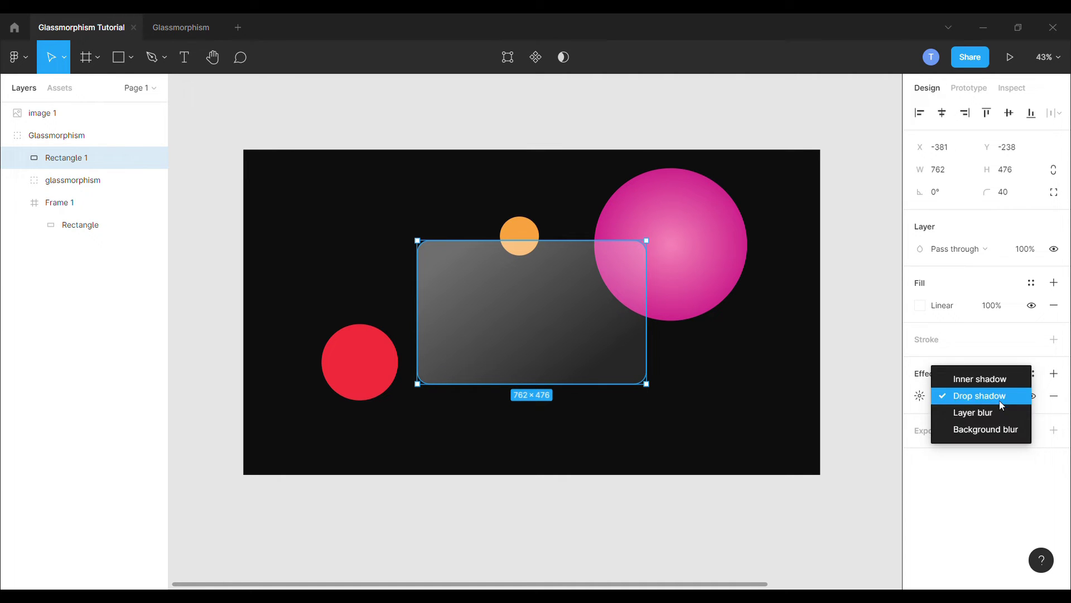
pyautogui.click(993, 427)
pyautogui.click(918, 397)
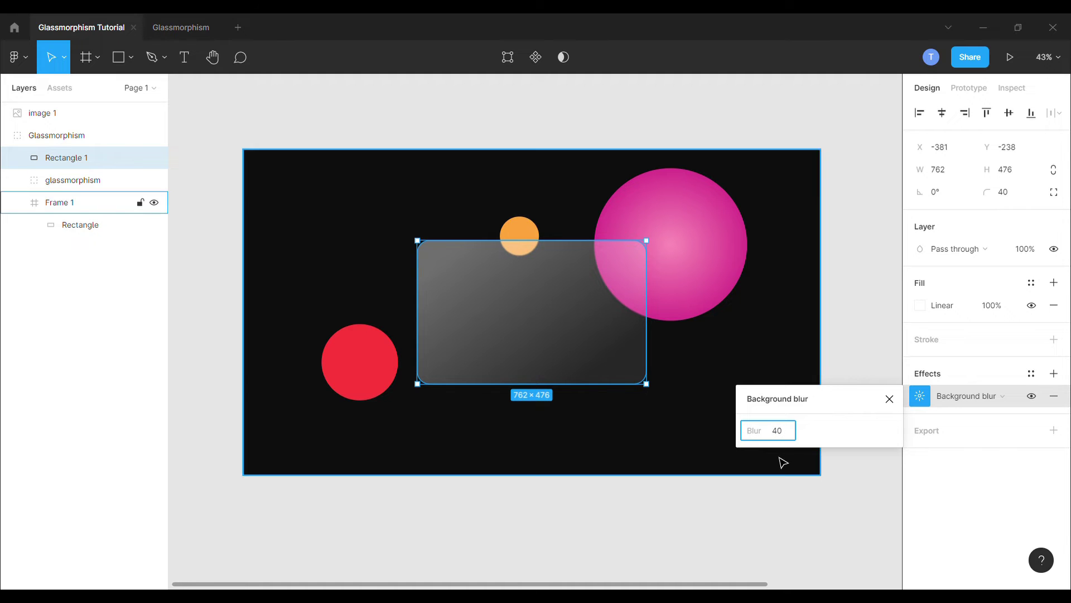
pyautogui.press('Return')
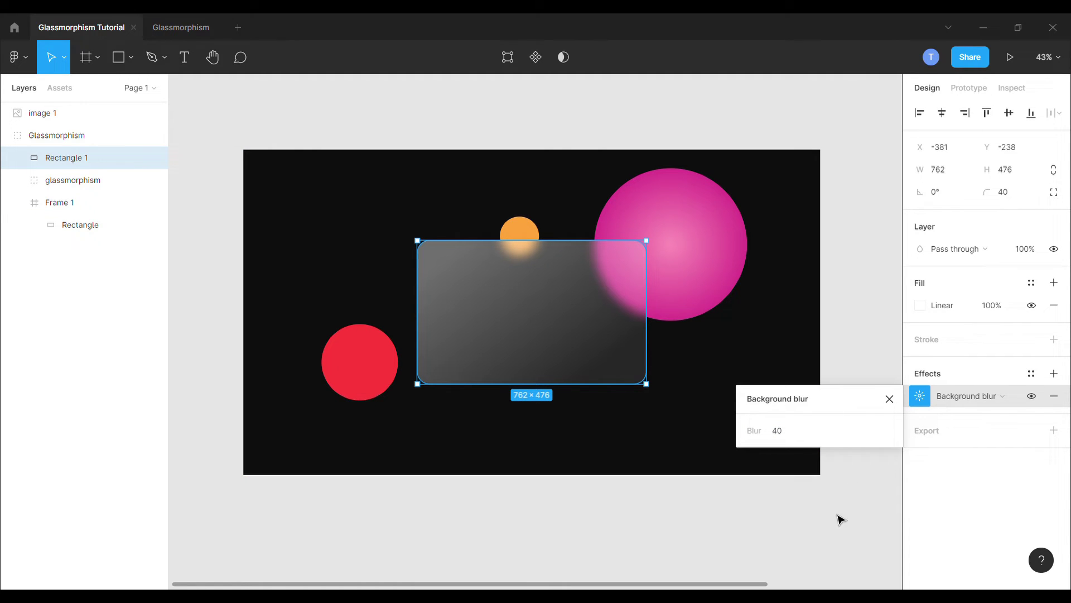
pyautogui.click(889, 398)
# Step: Add a linear gradient stroke running from white to the pink circle's colour E04A97
pyautogui.click(669, 426)
pyautogui.click(575, 371)
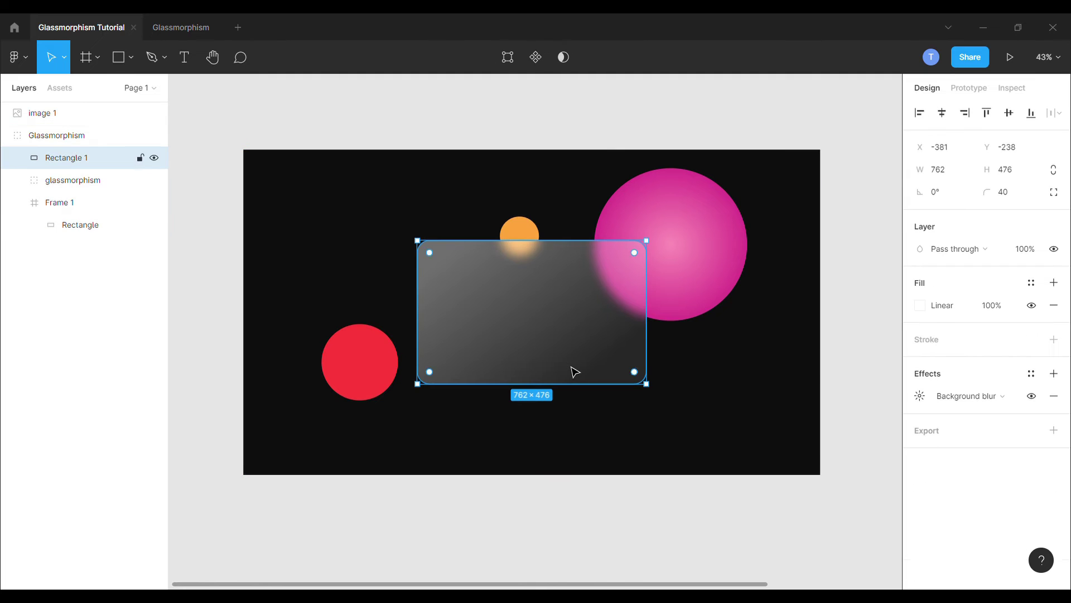
pyautogui.click(958, 345)
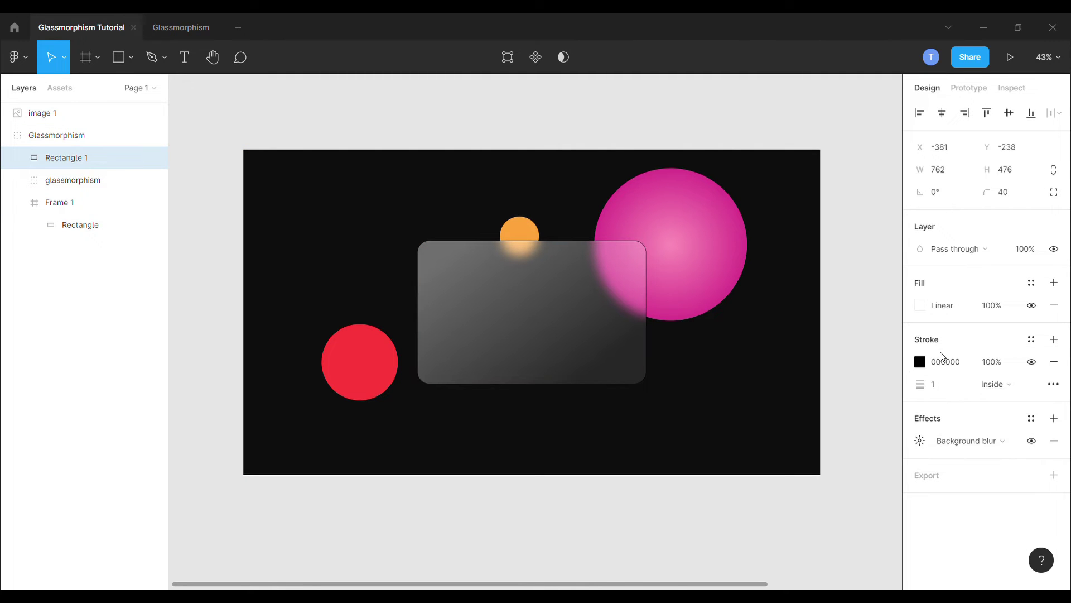
pyautogui.click(919, 366)
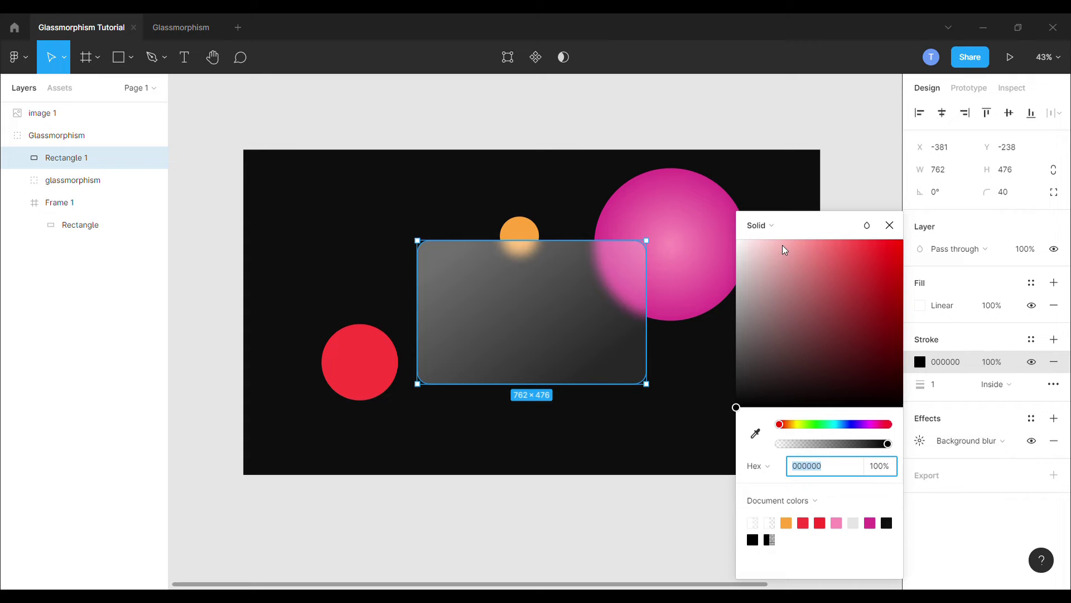
pyautogui.click(775, 226)
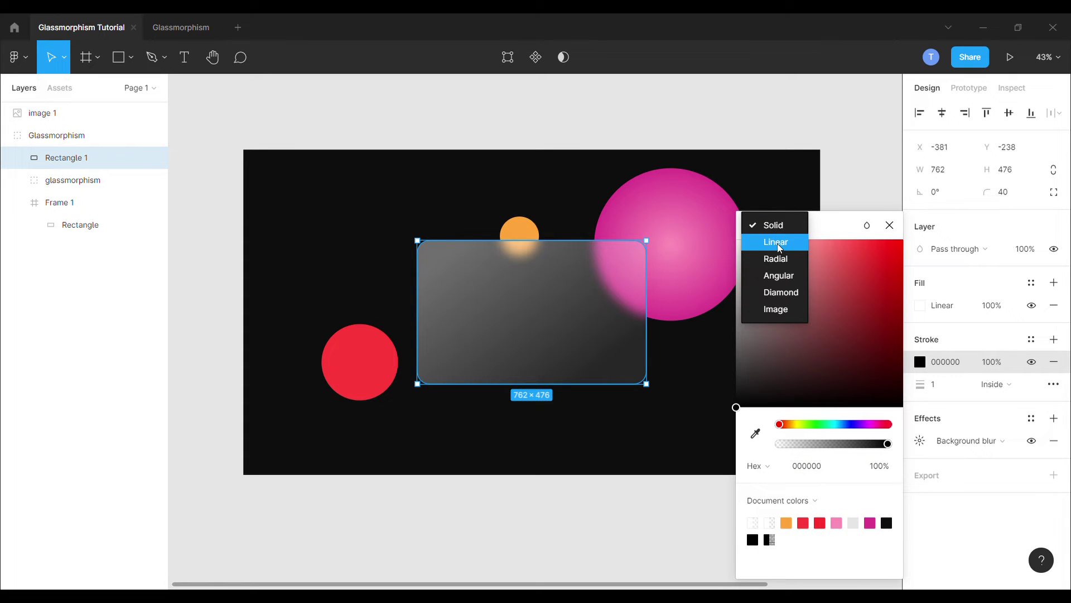
pyautogui.click(777, 242)
pyautogui.click(752, 207)
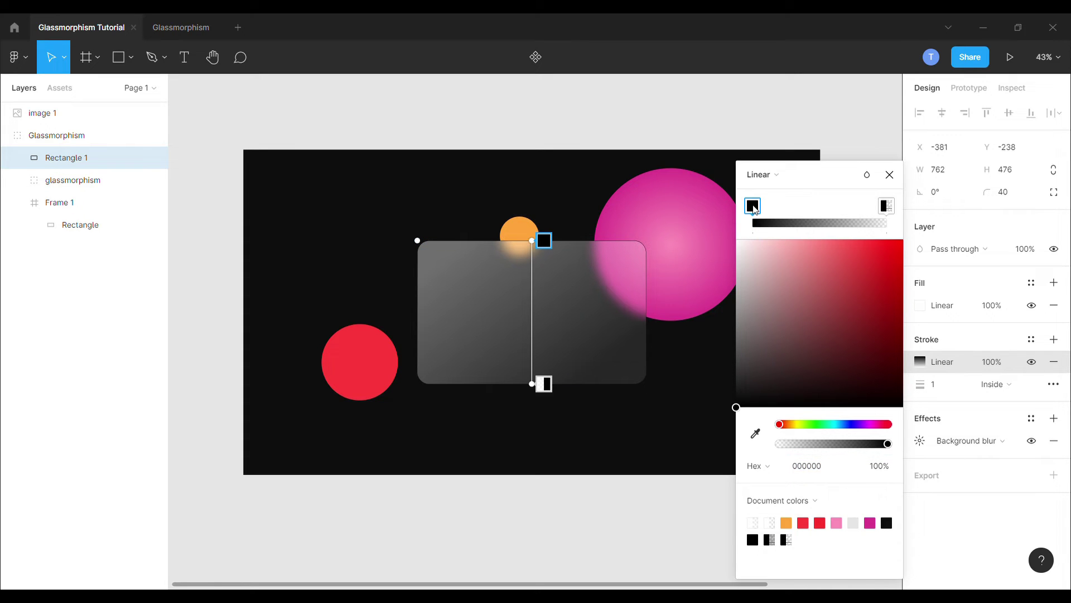
pyautogui.moveTo(780, 289); pyautogui.dragTo(709, 223)
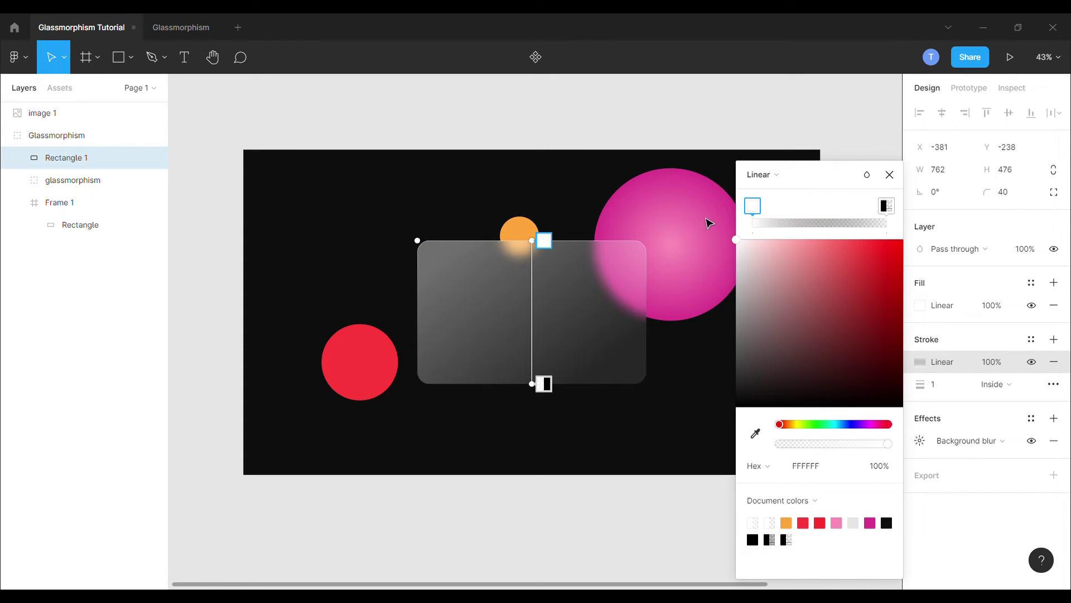
pyautogui.click(886, 206)
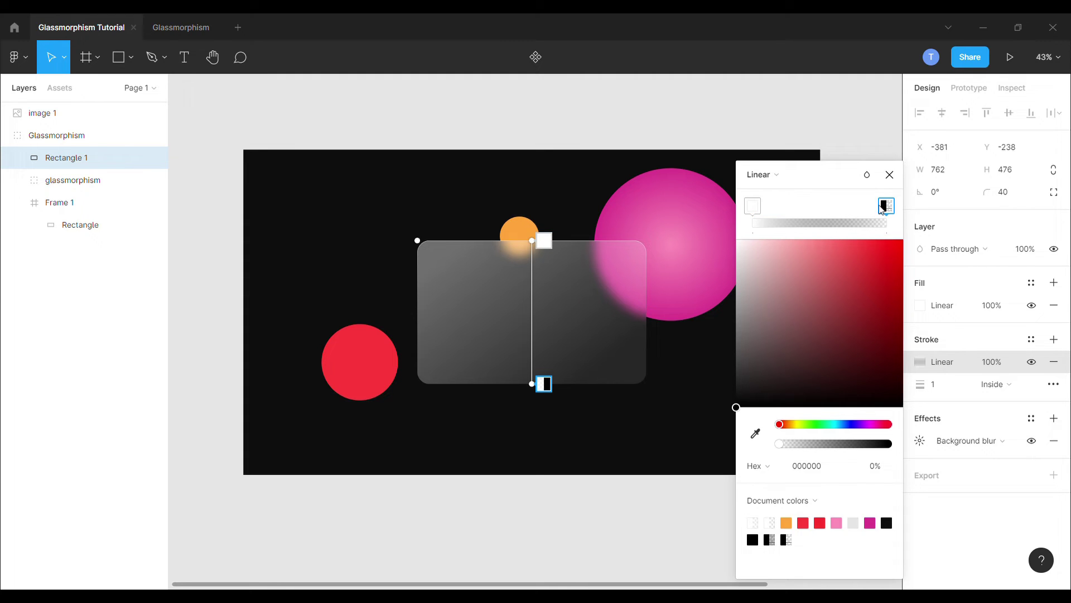
pyautogui.press('i')
pyautogui.click(713, 210)
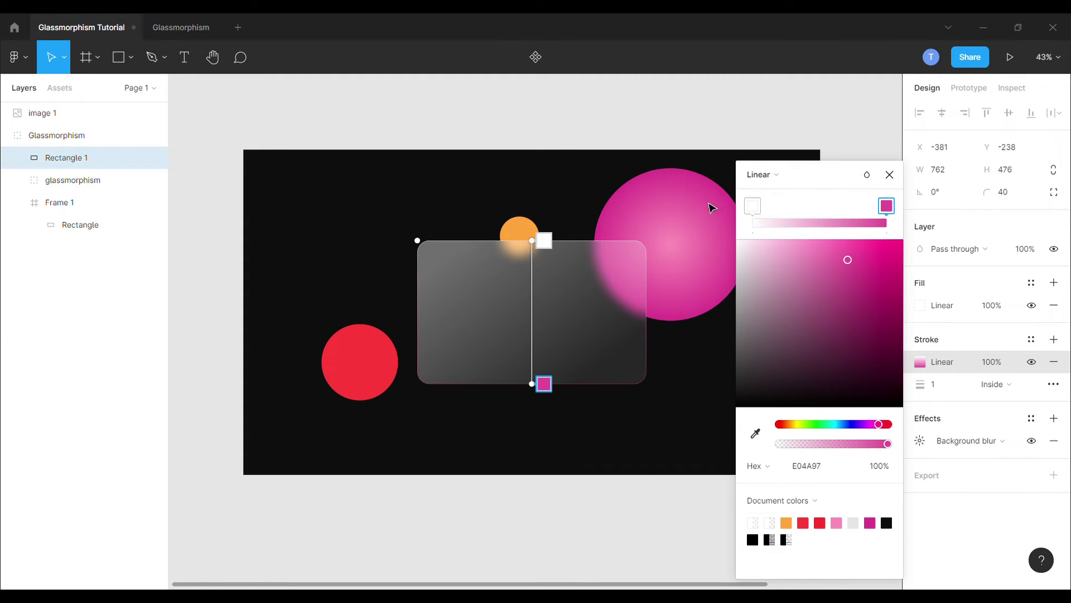
# Step: Position the stroke gradient diagonally, white at top-left and pink along the bottom edge
pyautogui.moveTo(542, 242); pyautogui.dragTo(463, 253)
pyautogui.moveTo(543, 389); pyautogui.dragTo(632, 393)
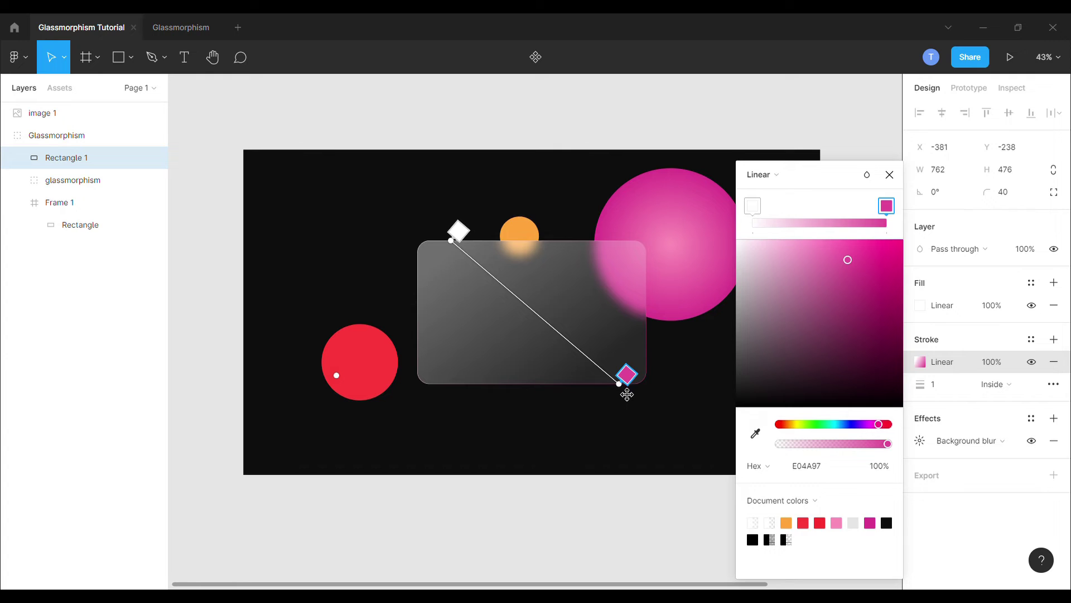
pyautogui.moveTo(626, 390); pyautogui.dragTo(621, 390)
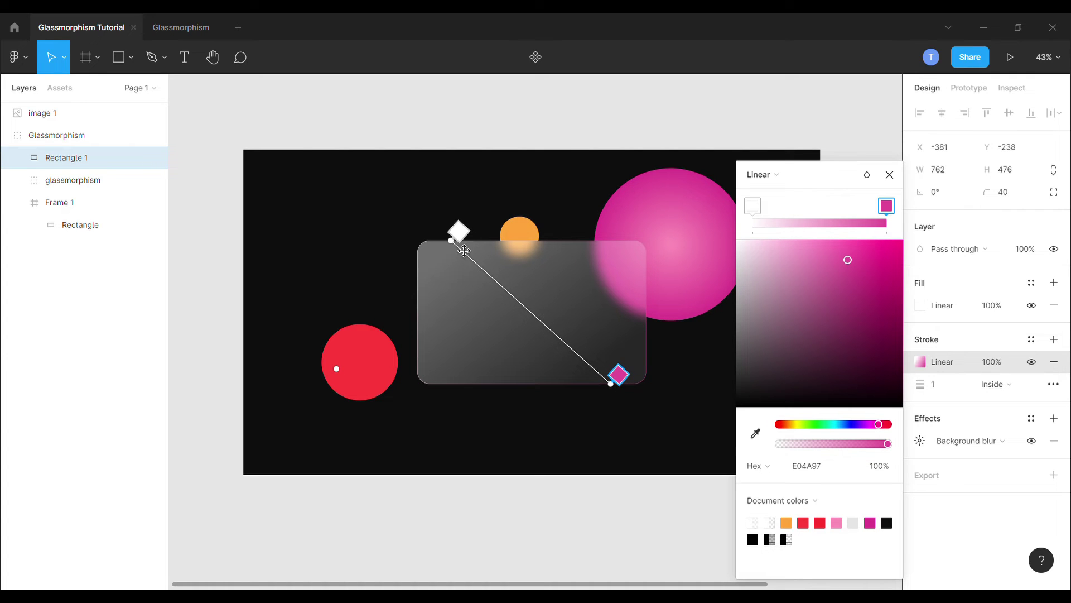
pyautogui.moveTo(464, 251); pyautogui.dragTo(468, 251)
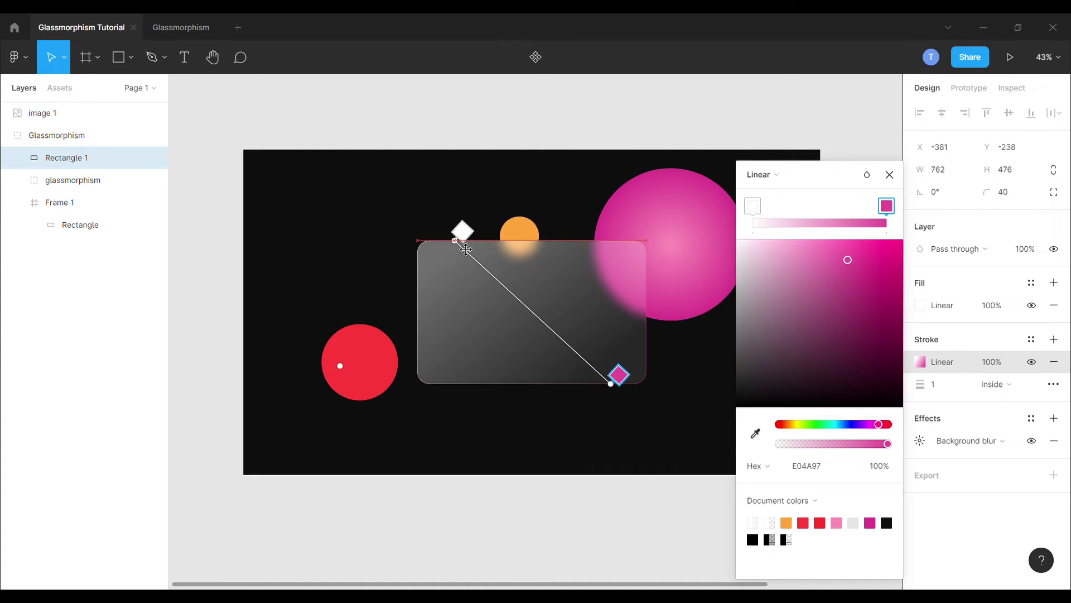
# Step: Add two pink middle stops to the stroke gradient, both at 50% opacity
pyautogui.click(573, 348)
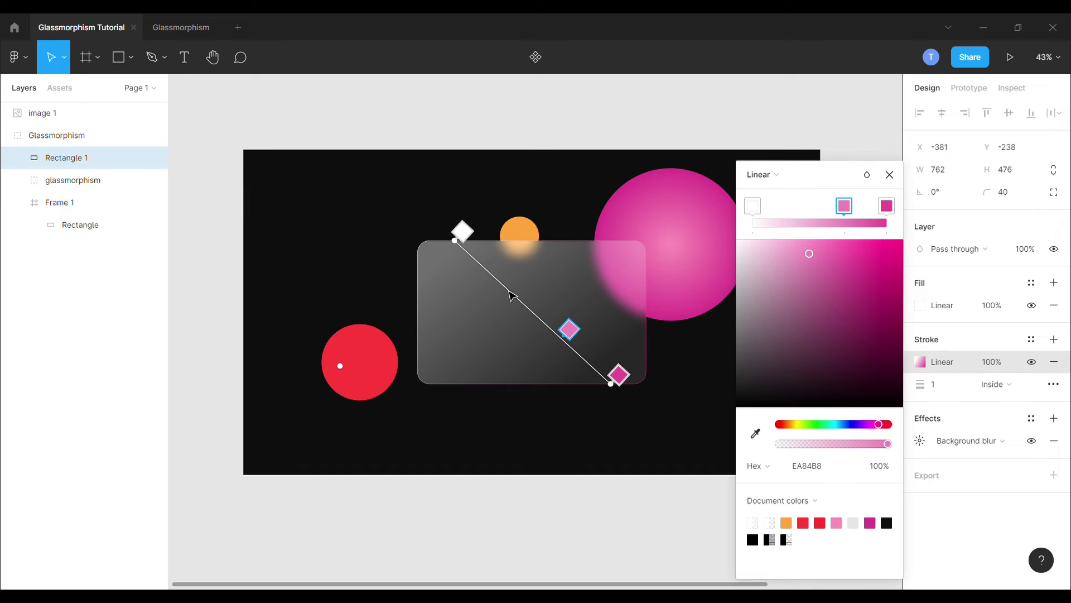
pyautogui.click(512, 277)
pyautogui.click(844, 208)
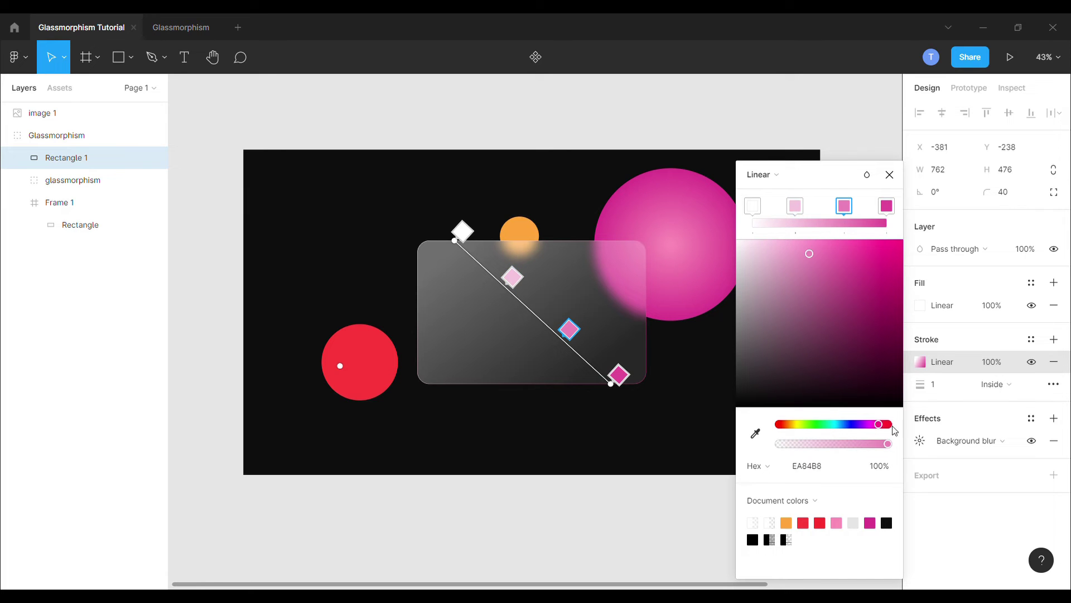
pyautogui.click(880, 466)
pyautogui.write('50')
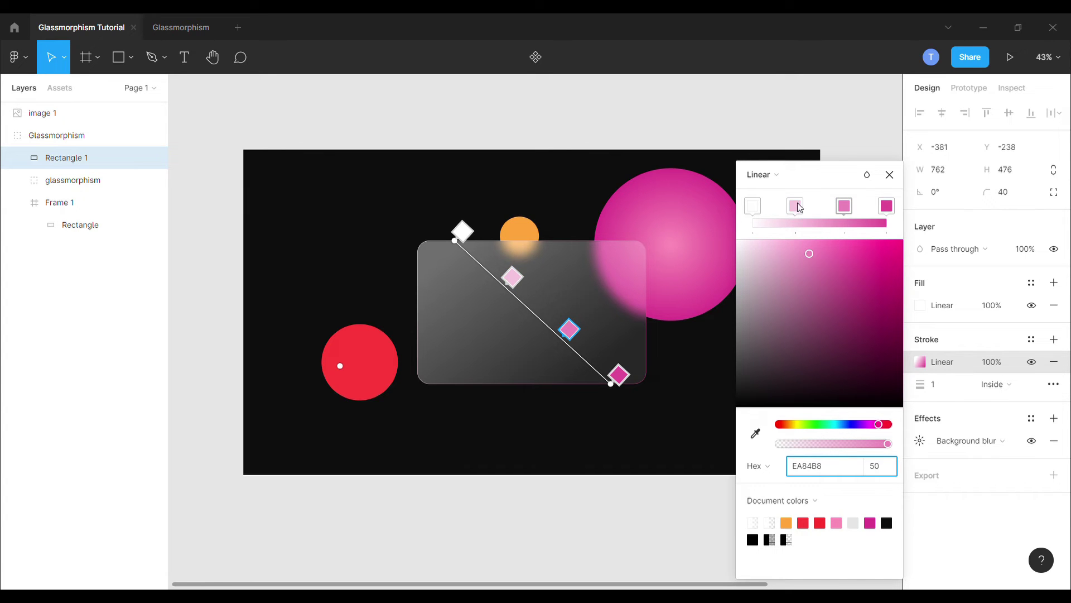
pyautogui.click(796, 206)
pyautogui.click(886, 468)
pyautogui.write('50')
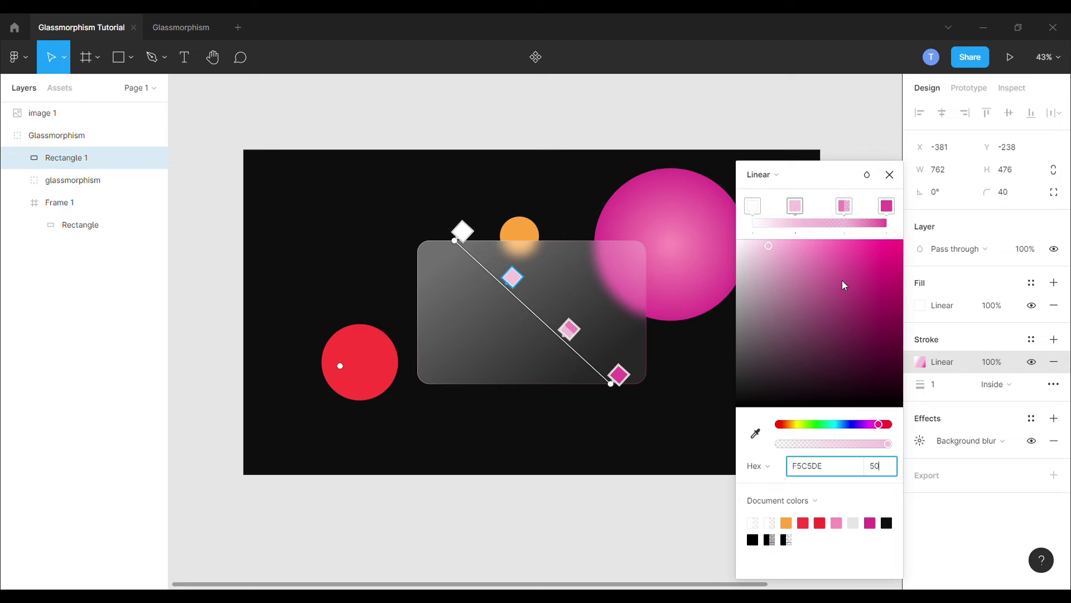
pyautogui.click(846, 207)
pyautogui.moveTo(843, 207); pyautogui.dragTo(840, 208)
# Step: Set the stroke weight to 3
pyautogui.click(893, 175)
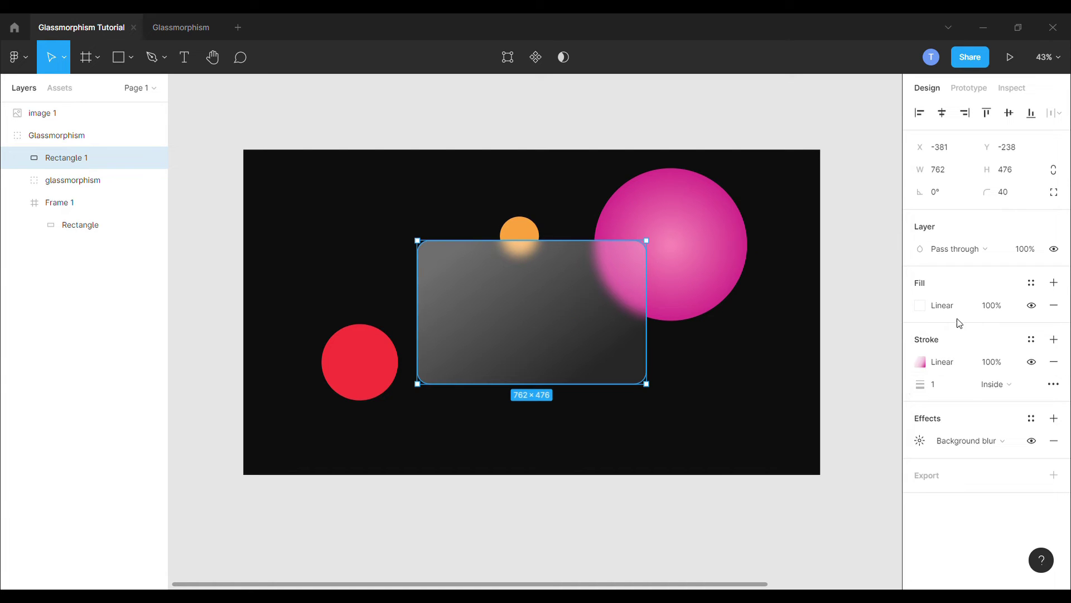
pyautogui.click(953, 389)
pyautogui.write('3')
pyautogui.press('Return')
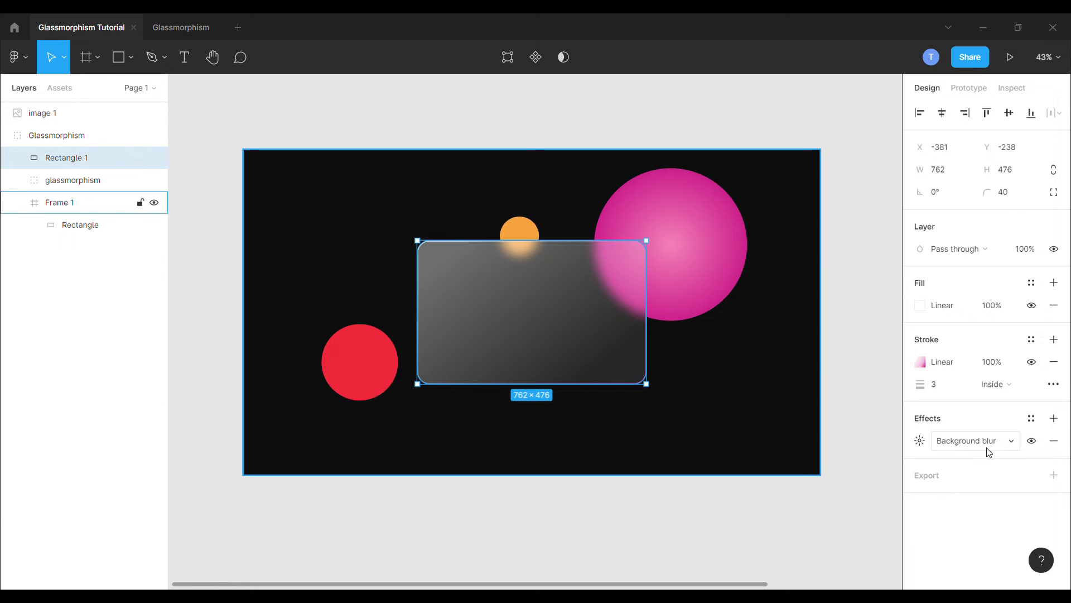
# Step: Add a black drop shadow with blur 24, spread -1 and 20% opacity
pyautogui.click(1054, 418)
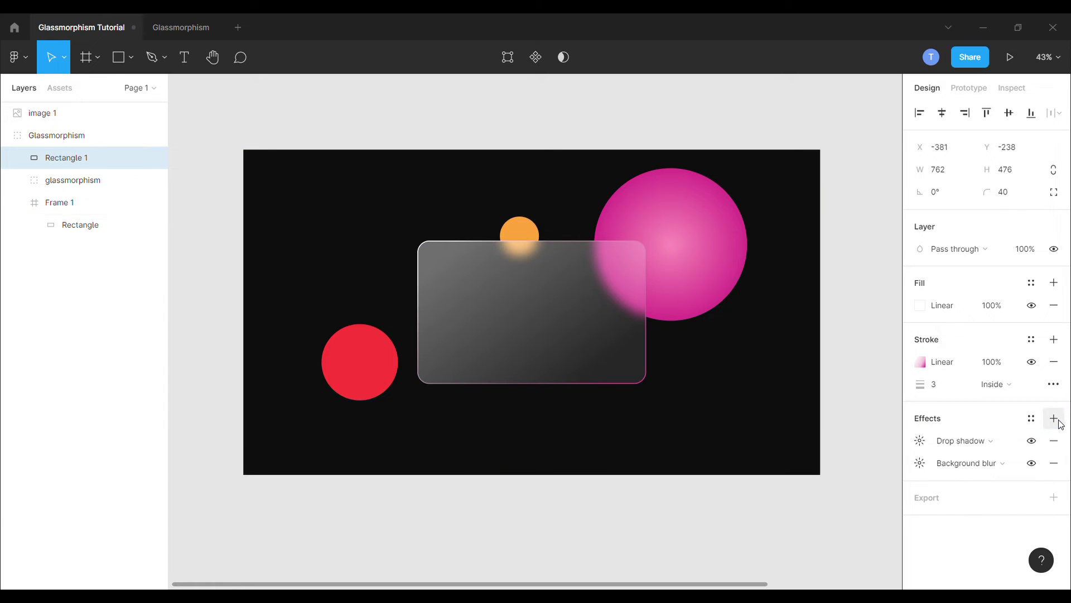
pyautogui.click(922, 441)
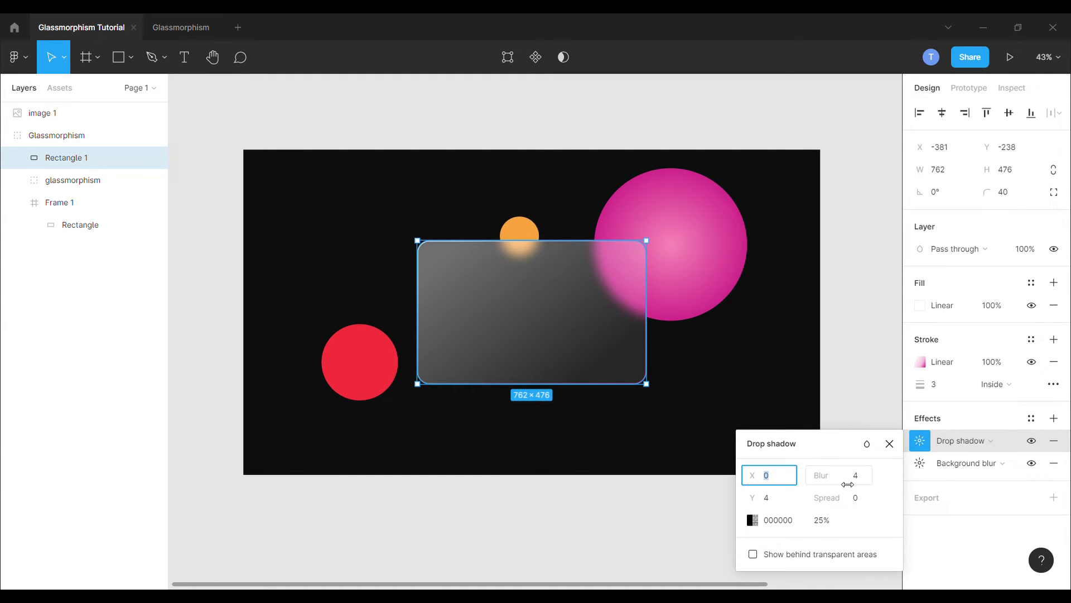
pyautogui.click(864, 480)
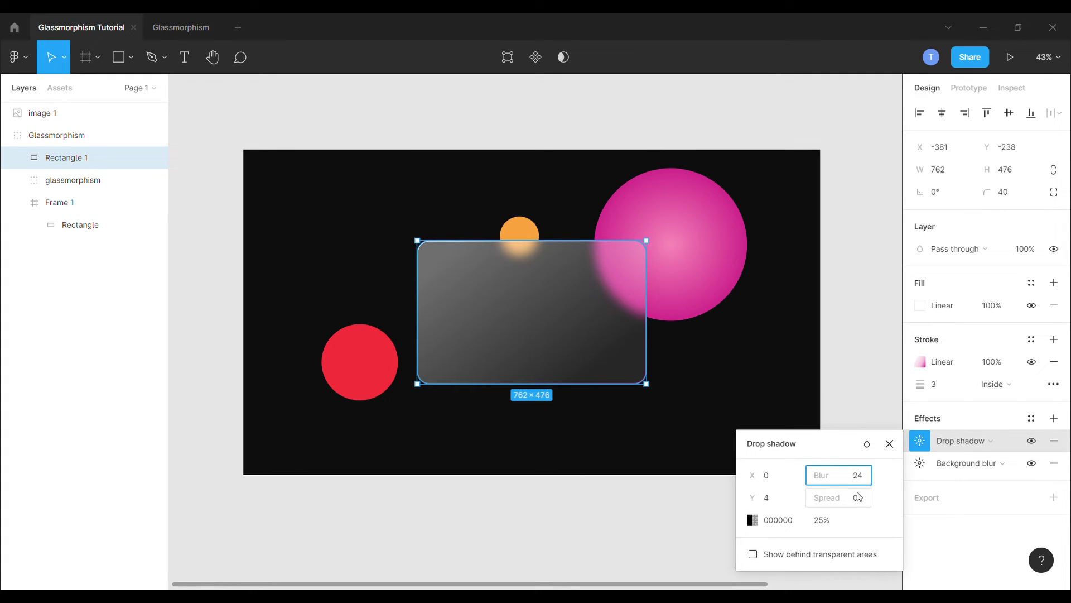
pyautogui.click(859, 497)
pyautogui.write('-1')
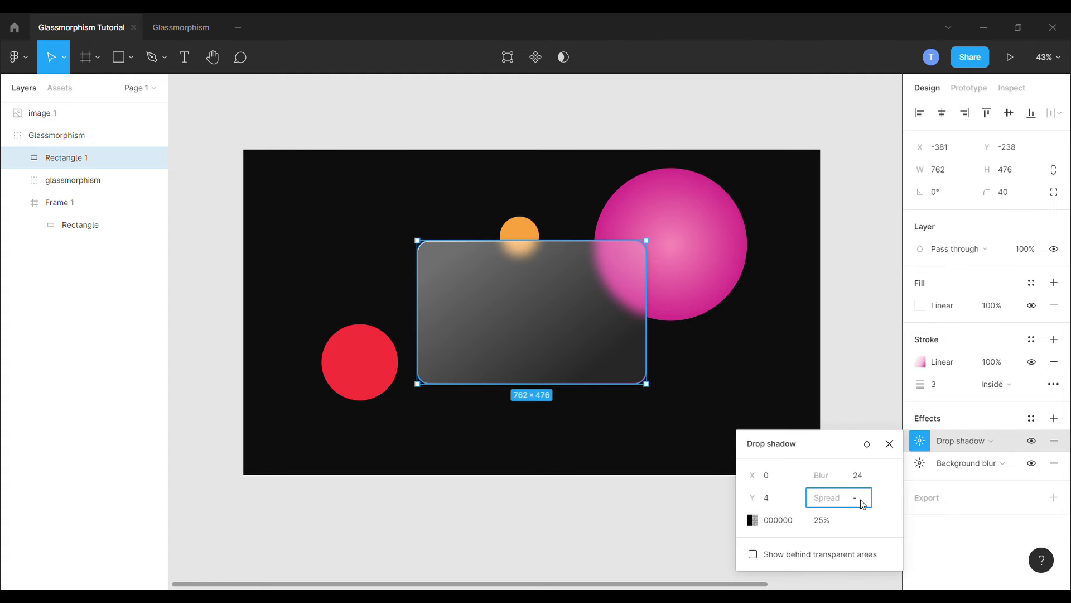
pyautogui.click(826, 522)
pyautogui.write('20')
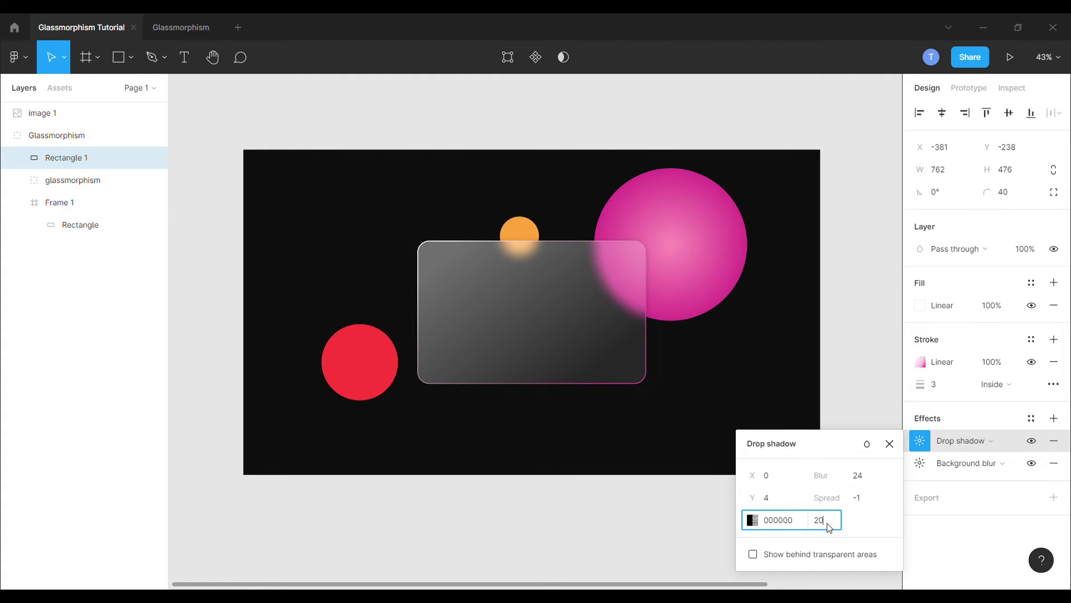
pyautogui.press('Return')
pyautogui.click(683, 533)
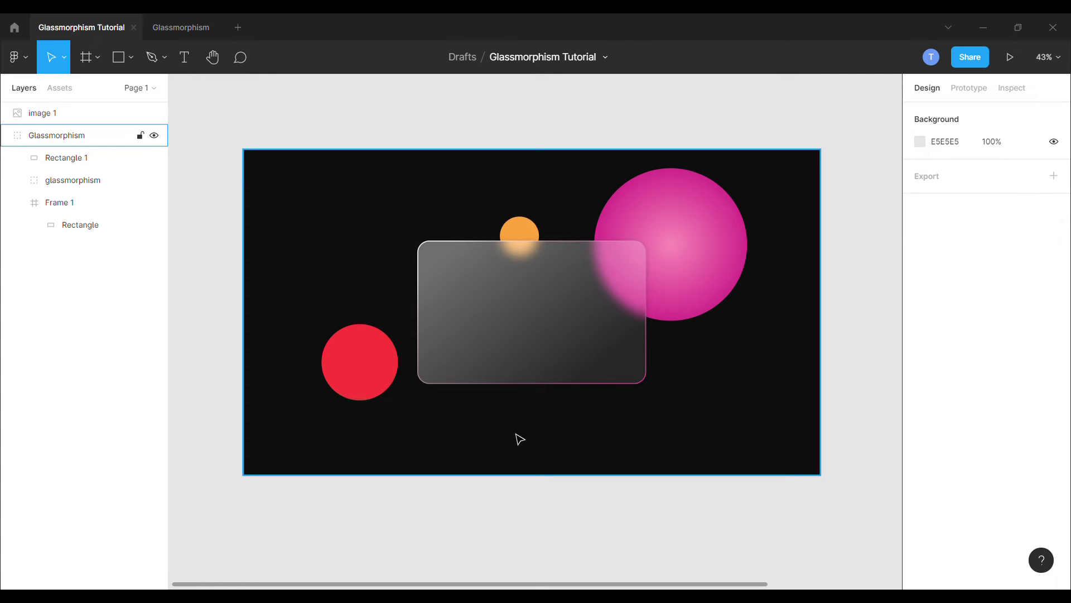
# Step: Add a 'Payment Details' heading at the card's top-left, layered above the card, with Overlay blending
pyautogui.press('t')
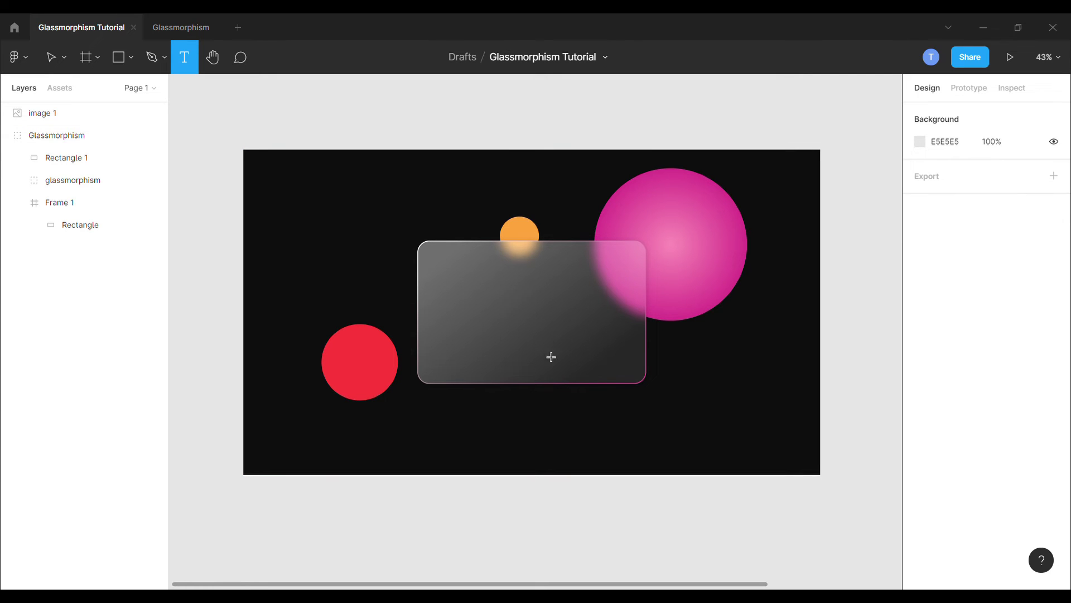
pyautogui.click(589, 418)
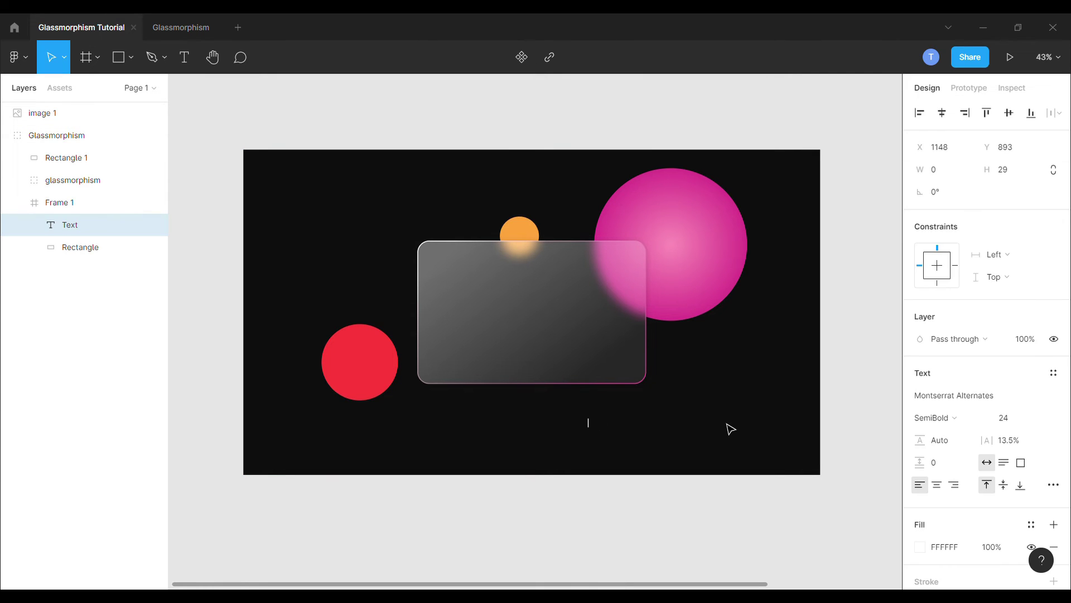
pyautogui.write('Payment D')
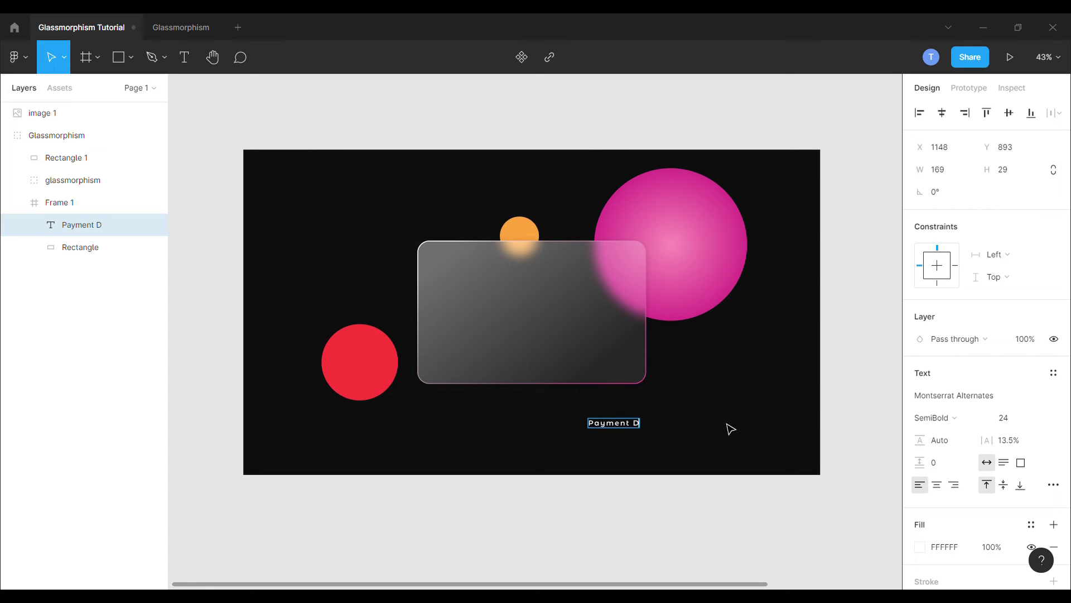
pyautogui.write('etails')
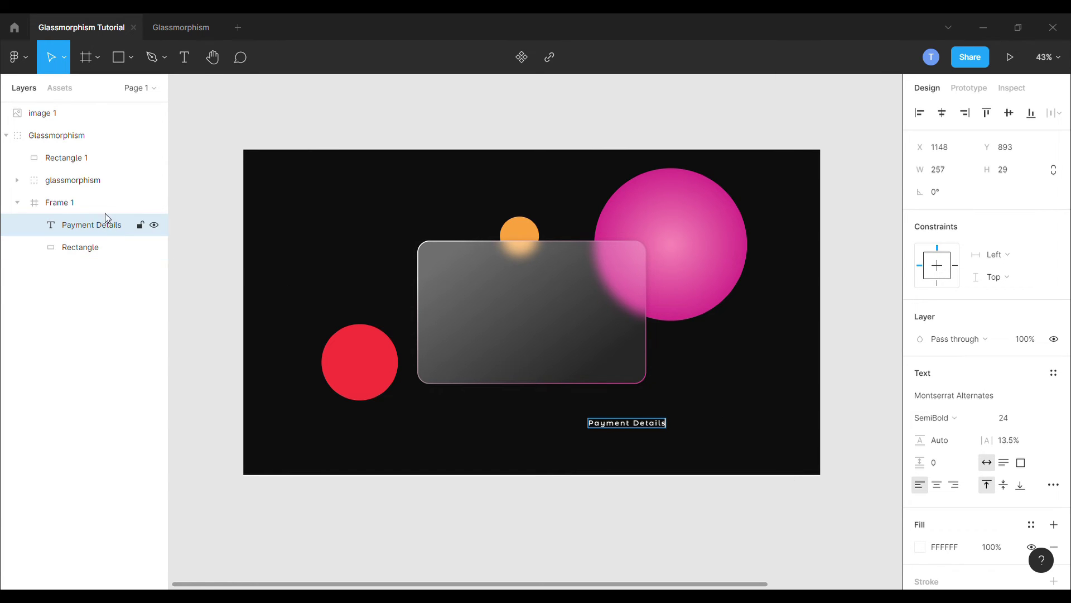
pyautogui.moveTo(107, 222); pyautogui.dragTo(97, 155)
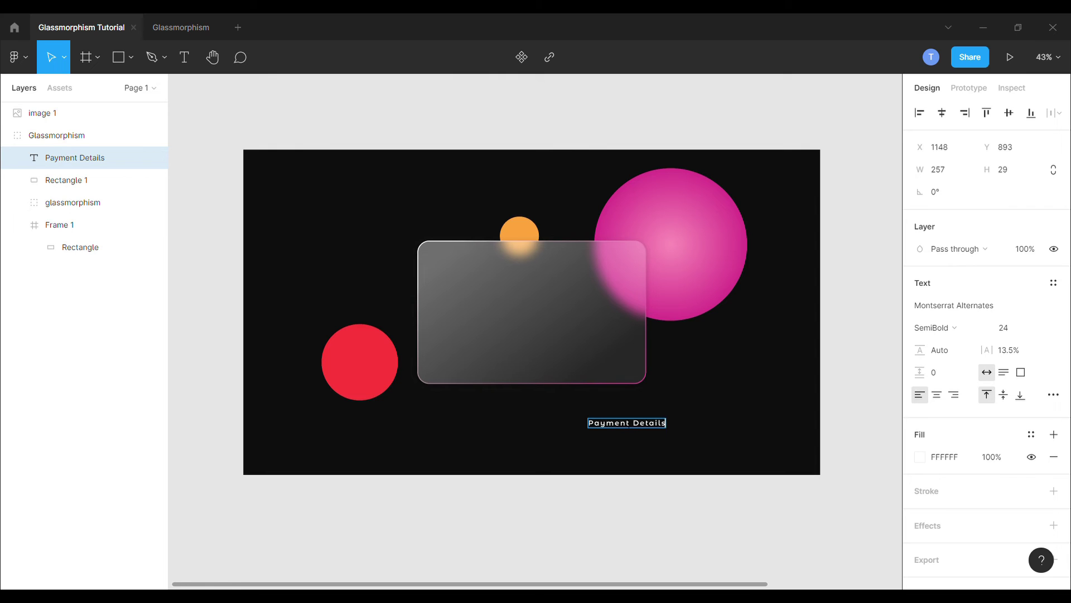
pyautogui.moveTo(636, 424); pyautogui.dragTo(504, 283)
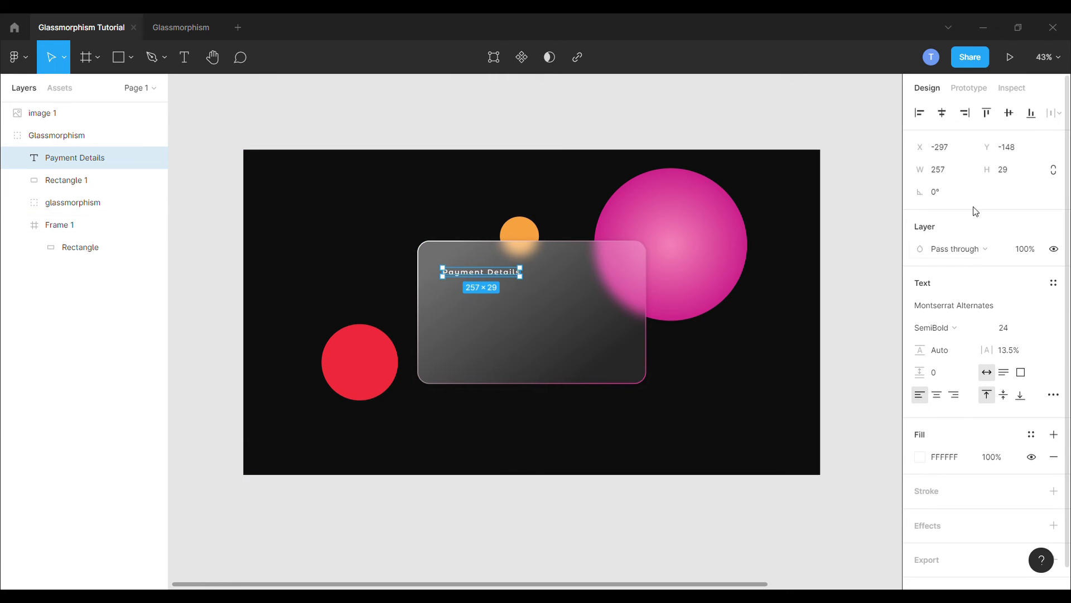
pyautogui.click(947, 248)
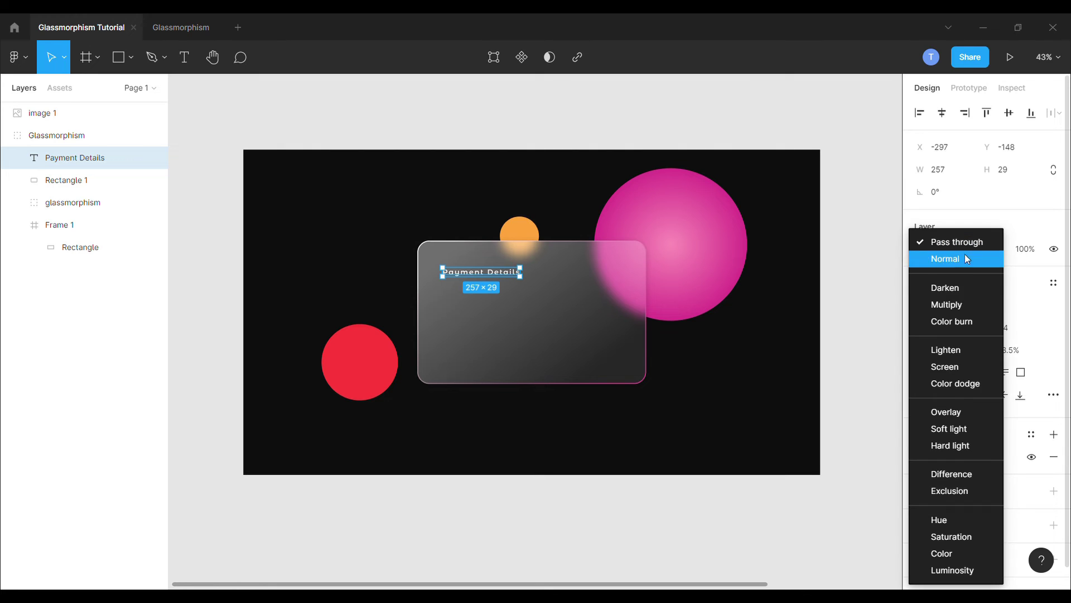
pyautogui.click(953, 413)
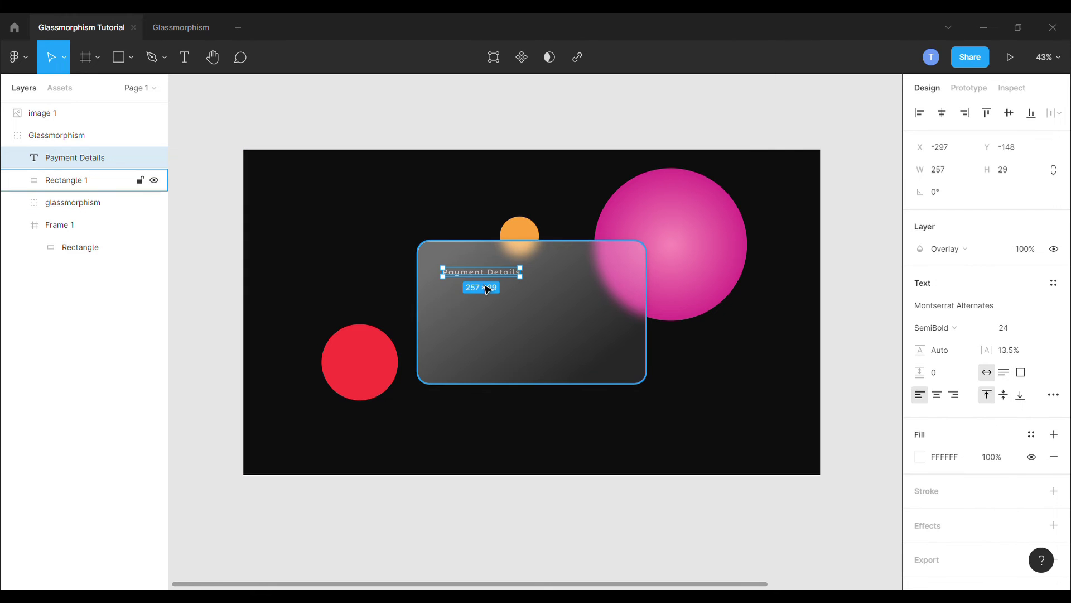
pyautogui.moveTo(489, 277); pyautogui.dragTo(487, 274)
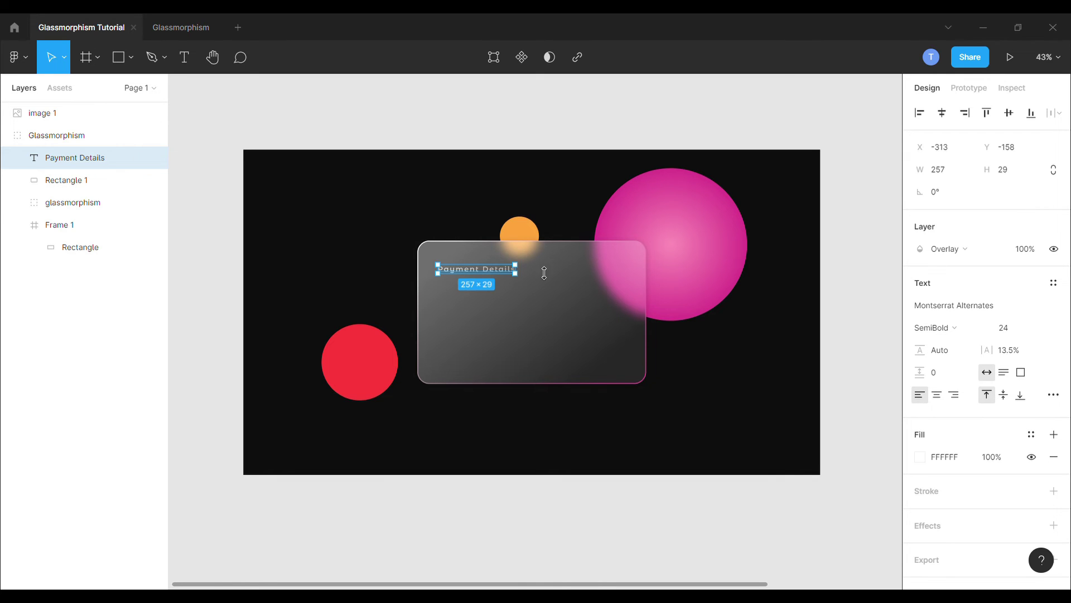
# Step: Place the VISA logo at the card's top-right under Glassmorphism, and copy Payment Details lower down
pyautogui.click(853, 428)
pyautogui.scroll(-3, 424, 264)
pyautogui.moveTo(700, 270); pyautogui.dragTo(484, 267)
pyautogui.scroll(3, 485, 267)
pyautogui.moveTo(132, 214); pyautogui.dragTo(88, 125)
pyautogui.scroll(2, 514, 269)
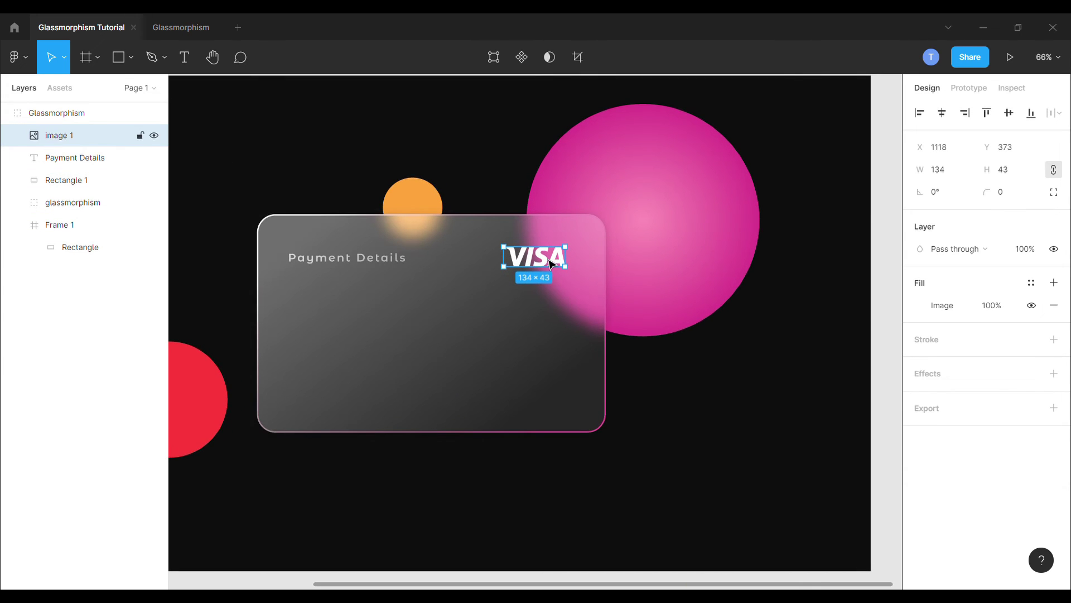
pyautogui.moveTo(535, 263); pyautogui.dragTo(565, 265)
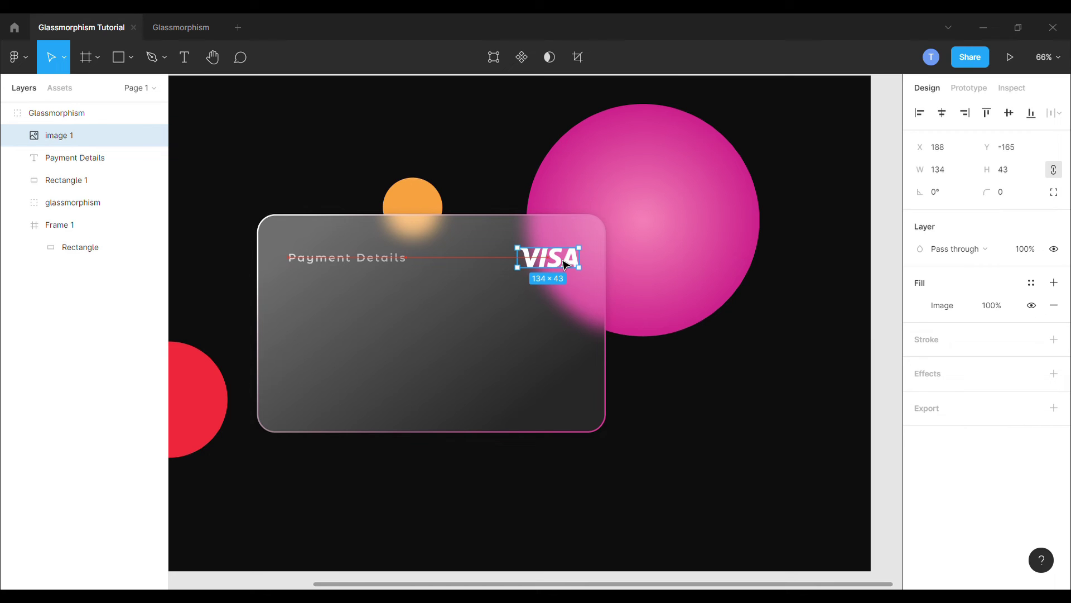
pyautogui.click(342, 264)
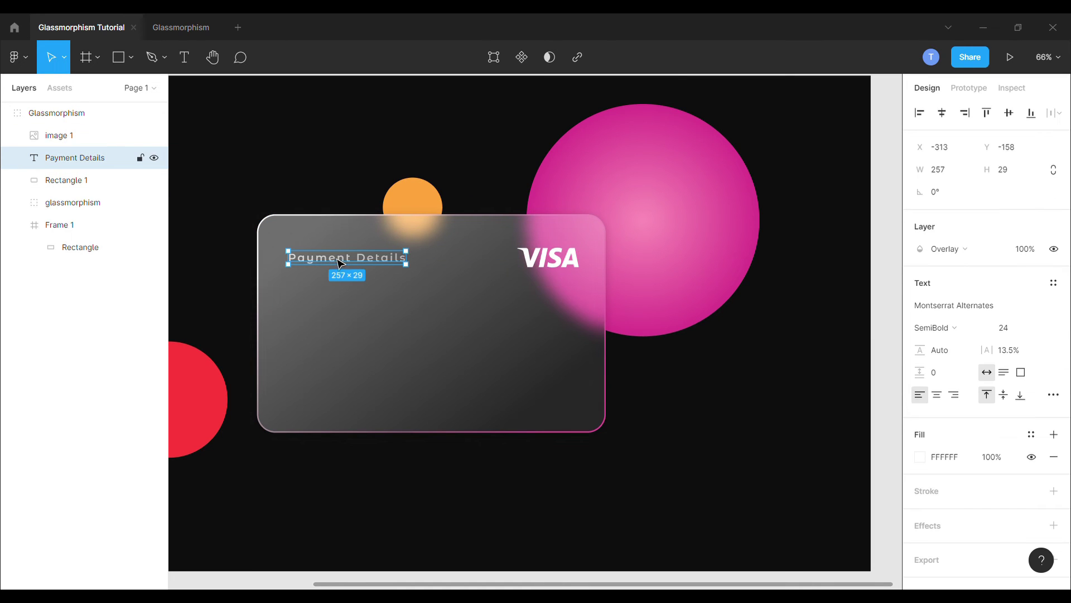
pyautogui.moveTo(344, 265); pyautogui.dragTo(345, 360)
# Step: Change the lower copy to the cardholder's name and expiry 07/22 on a single line
pyautogui.doubleClick(344, 360)
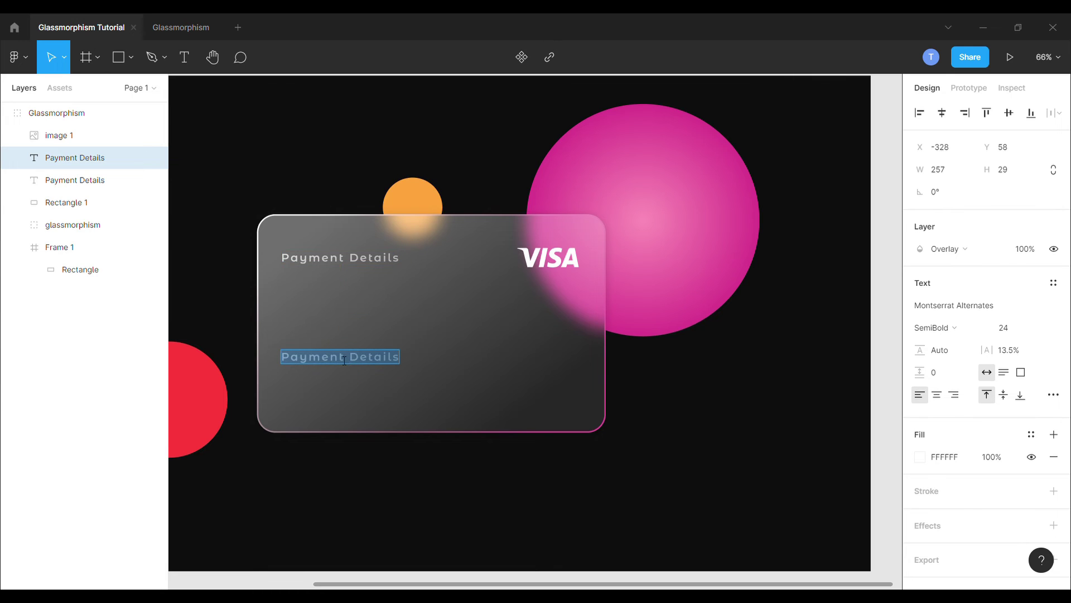
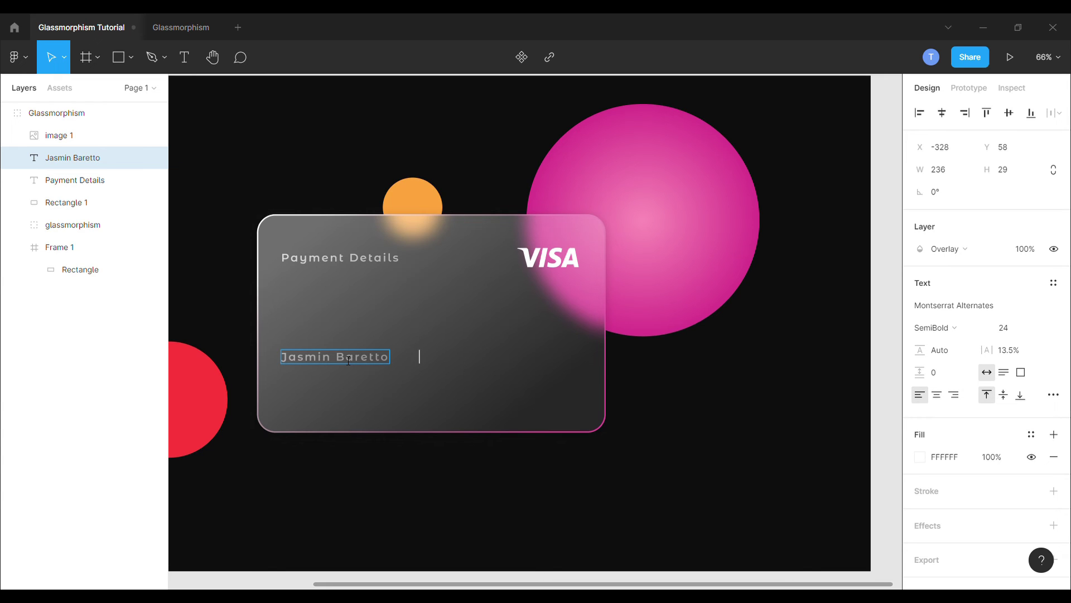
pyautogui.write('       07/22')
pyautogui.press('Return')
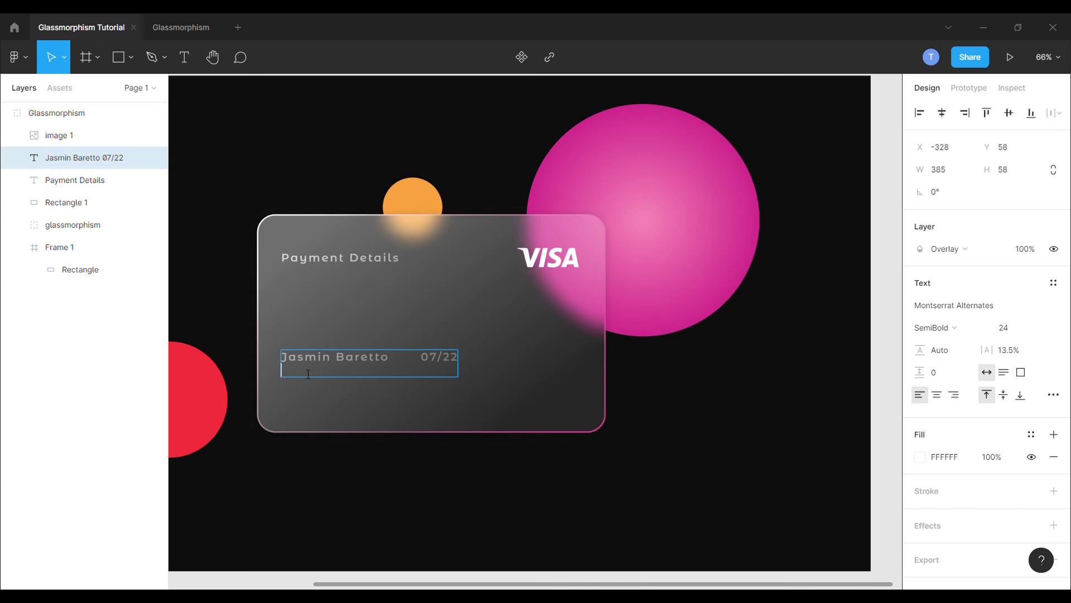
pyautogui.doubleClick(333, 365)
pyautogui.click(341, 372)
pyautogui.press('BackSpace')
pyautogui.press('Escape')
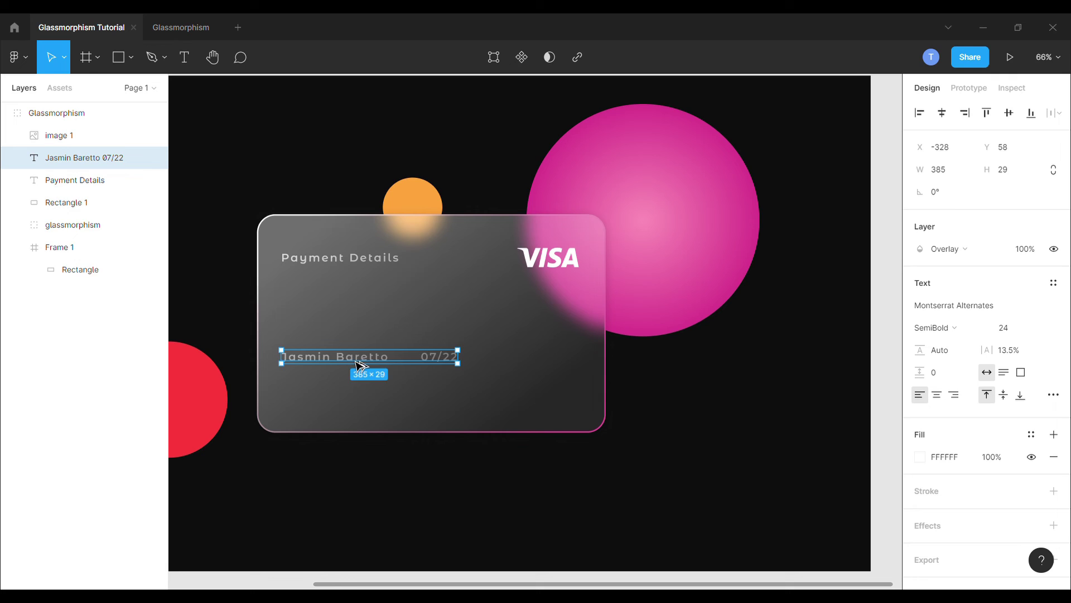
# Step: Duplicate the name line below it and enter a 16-digit card number
pyautogui.moveTo(357, 365); pyautogui.dragTo(358, 384)
pyautogui.doubleClick(358, 383)
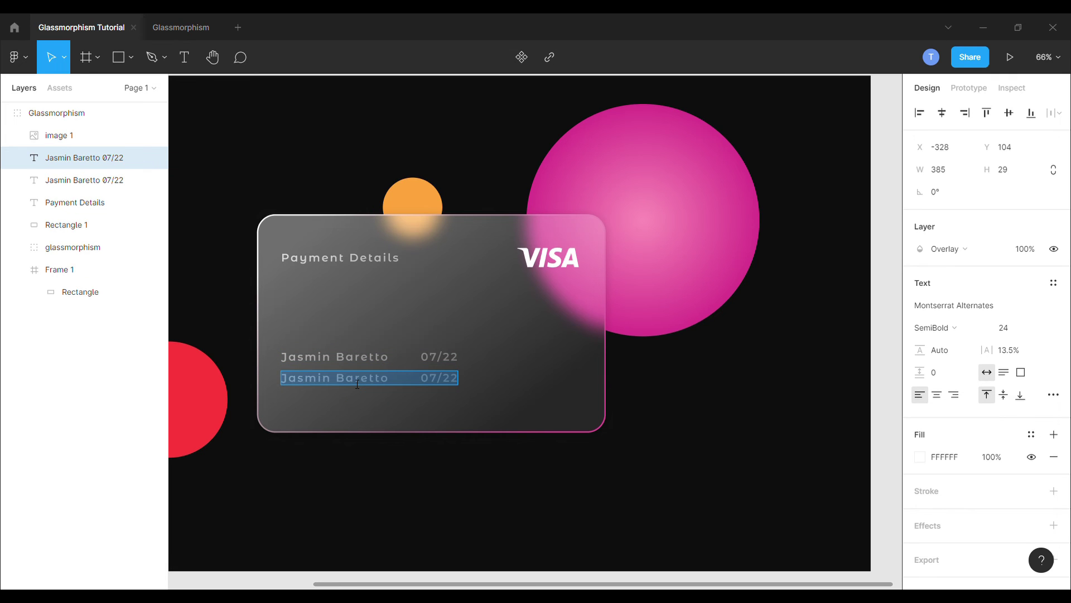
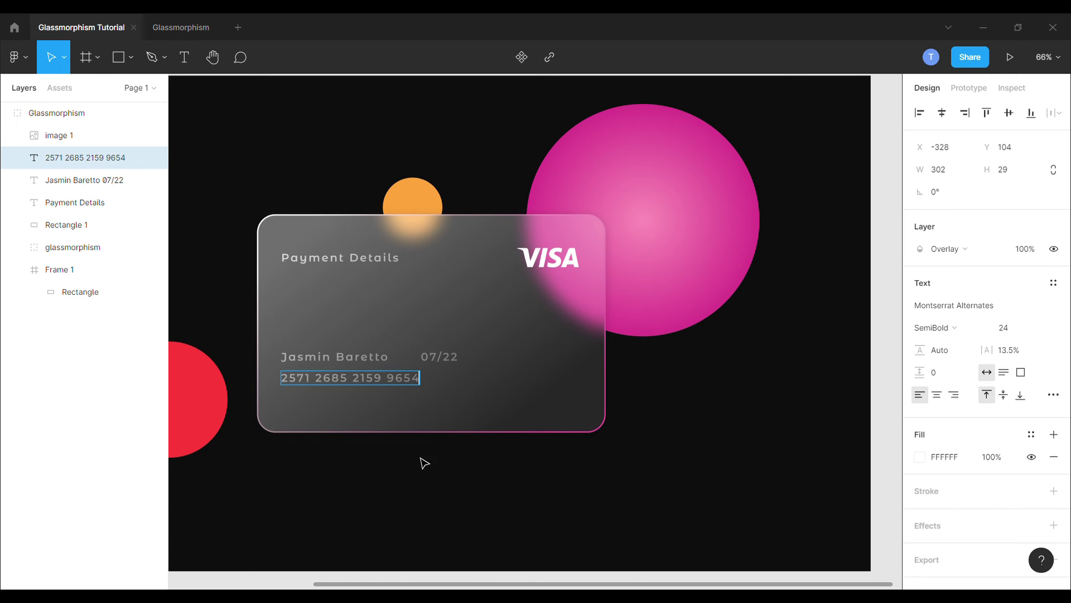
# Step: Set the card number's font size to 35 and its blend mode to Pass through
pyautogui.click(1022, 337)
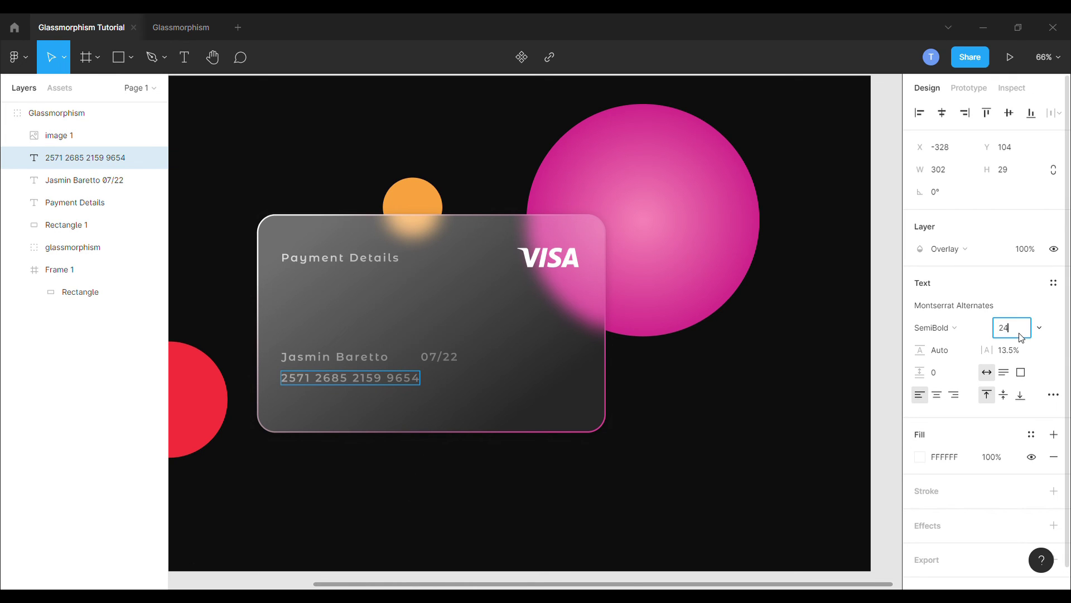
pyautogui.write('35')
pyautogui.press('Return')
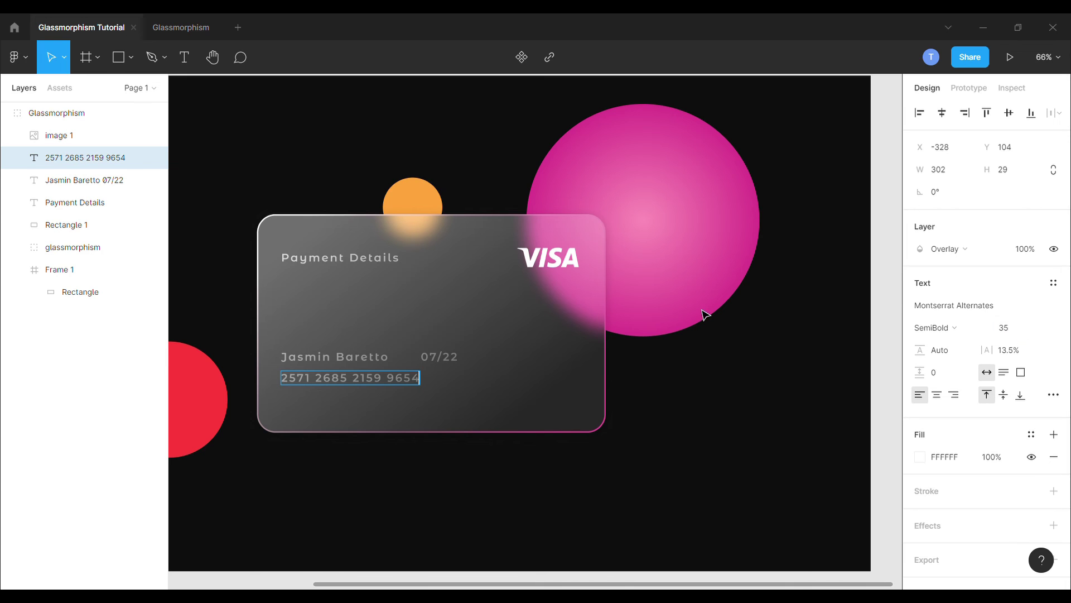
pyautogui.hotkey('ctrl', 'z')
pyautogui.click(1018, 338)
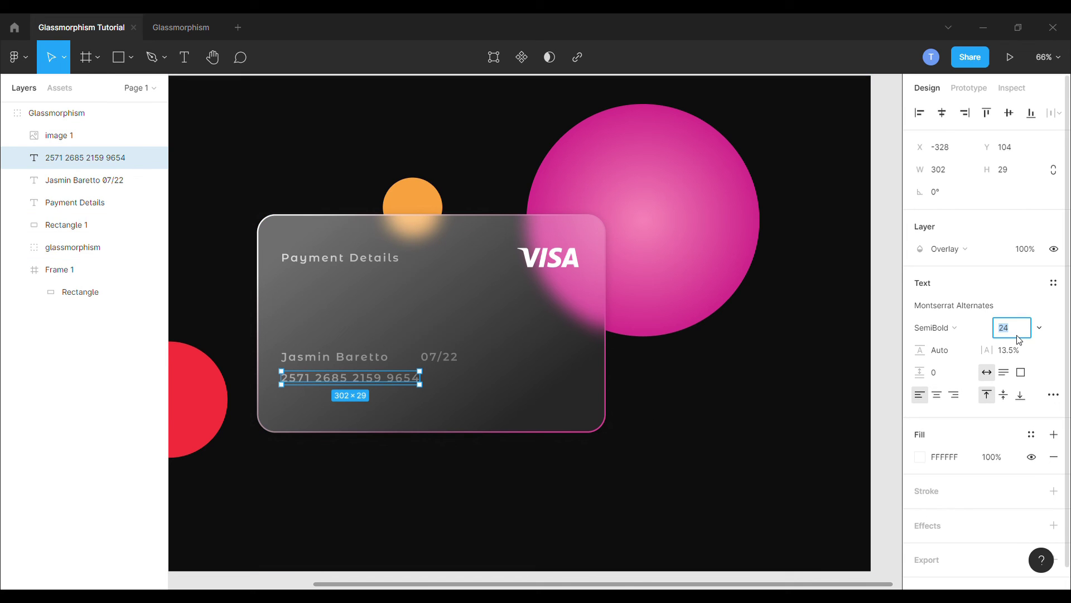
pyautogui.write('35')
pyautogui.press('Return')
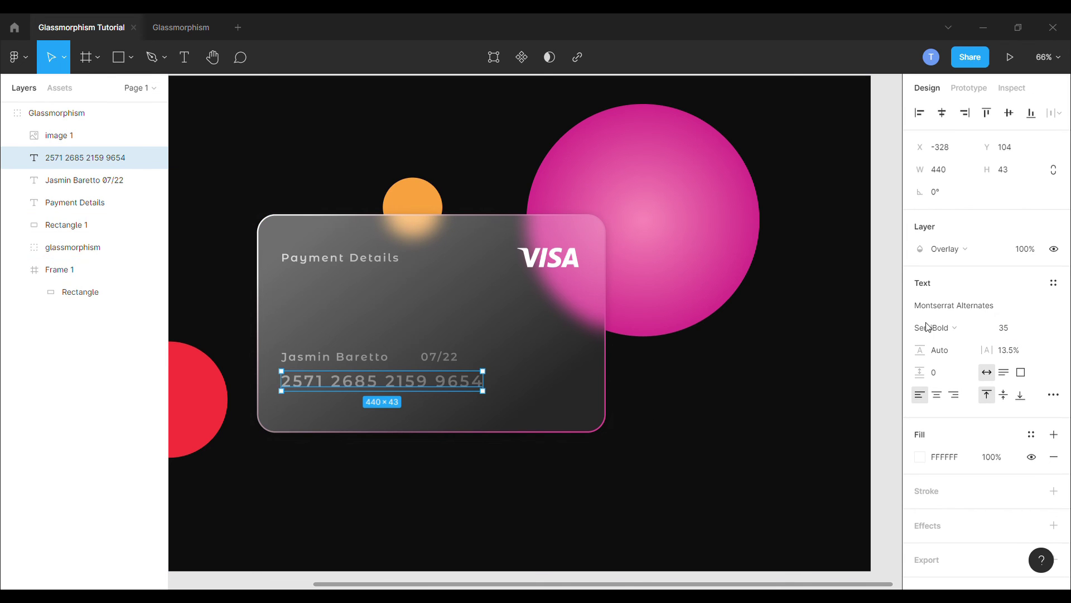
pyautogui.click(947, 248)
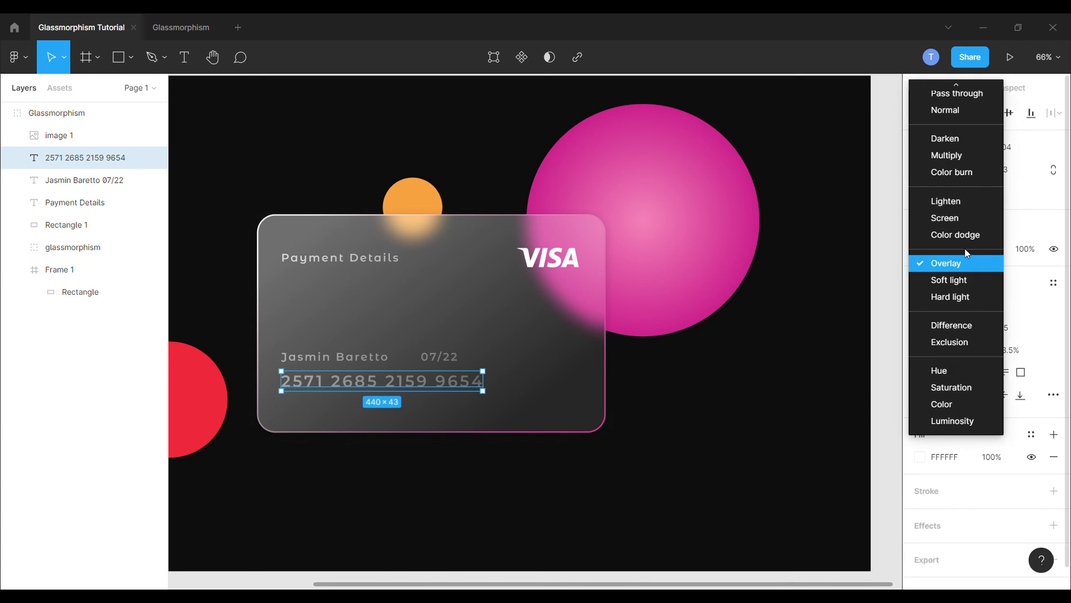
pyautogui.click(958, 95)
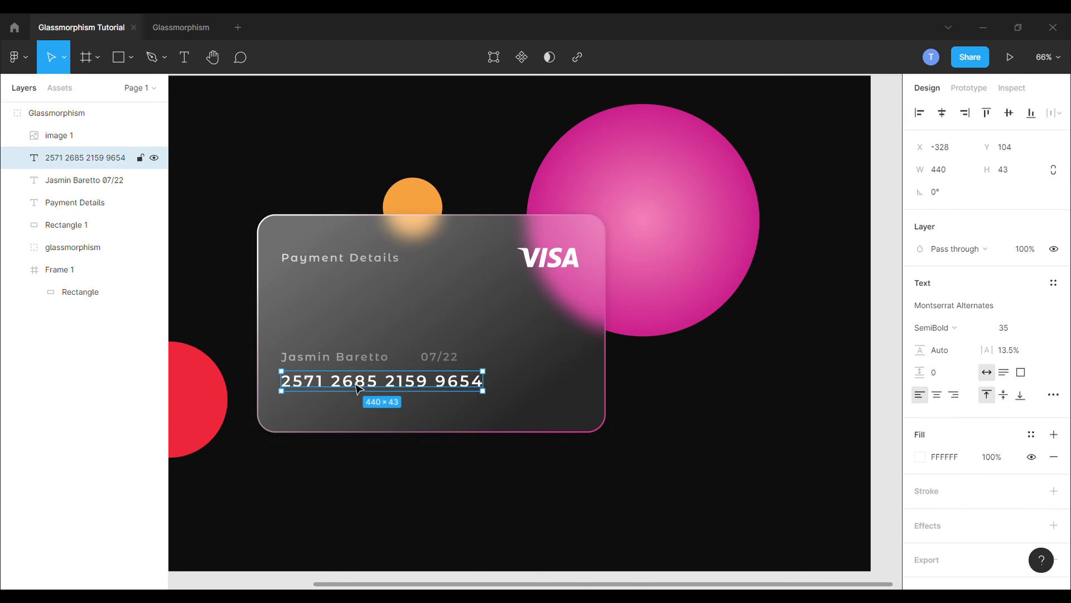
# Step: Lower the card number slightly and raise the Payment Details heading and VISA logo
pyautogui.moveTo(358, 393); pyautogui.dragTo(346, 376)
pyautogui.click(347, 360)
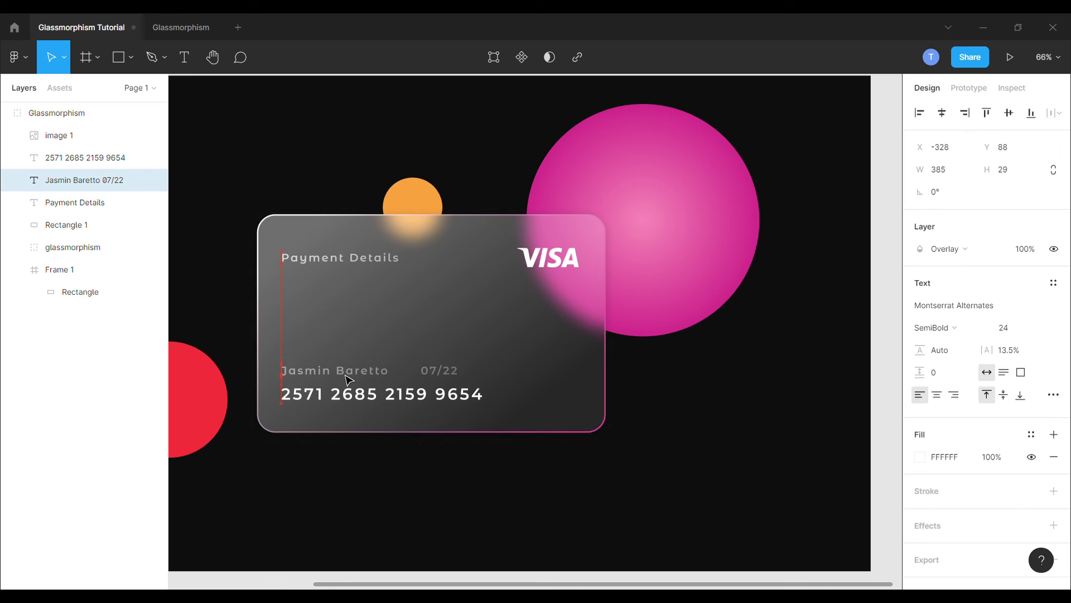
pyautogui.click(334, 258)
pyautogui.keyDown('shift'); pyautogui.click(541, 268); pyautogui.keyUp('shift')
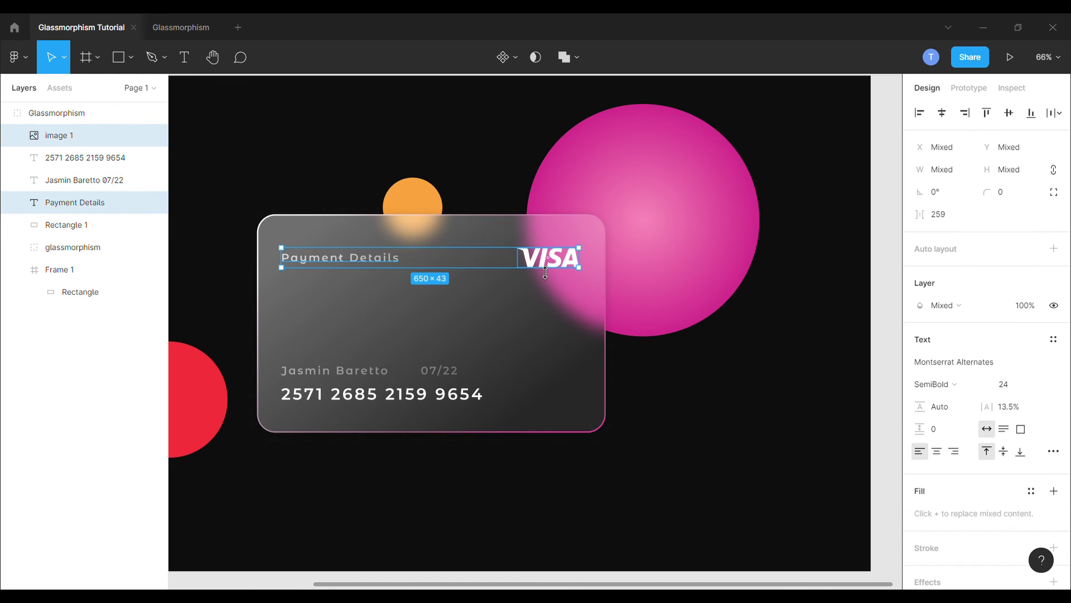
pyautogui.moveTo(541, 264); pyautogui.dragTo(542, 263)
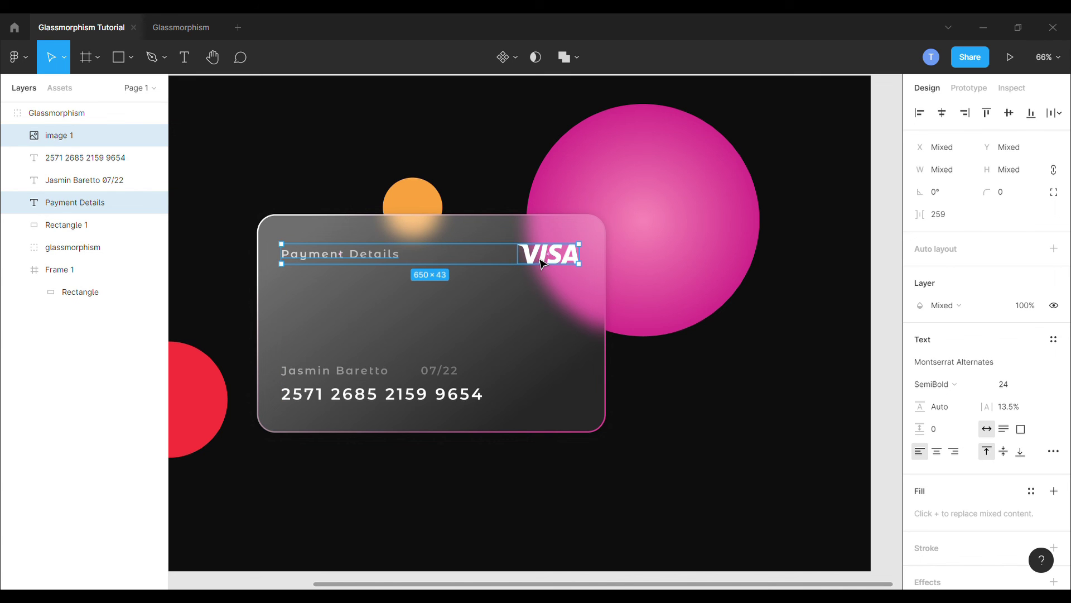
pyautogui.scroll(-5, 586, 230)
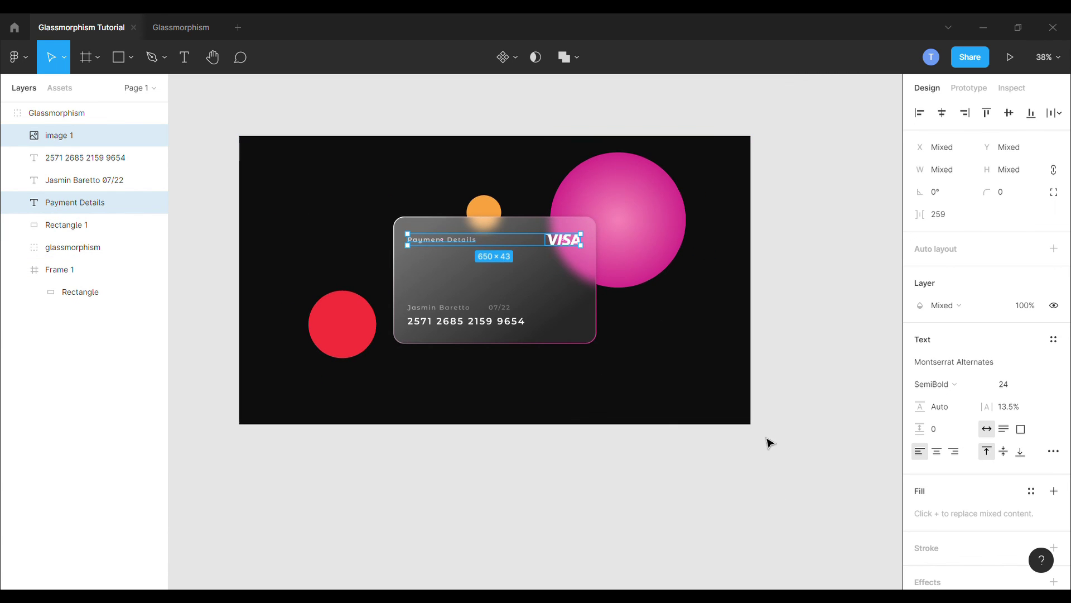
pyautogui.press('Escape')
pyautogui.scroll(2, 316, 165)
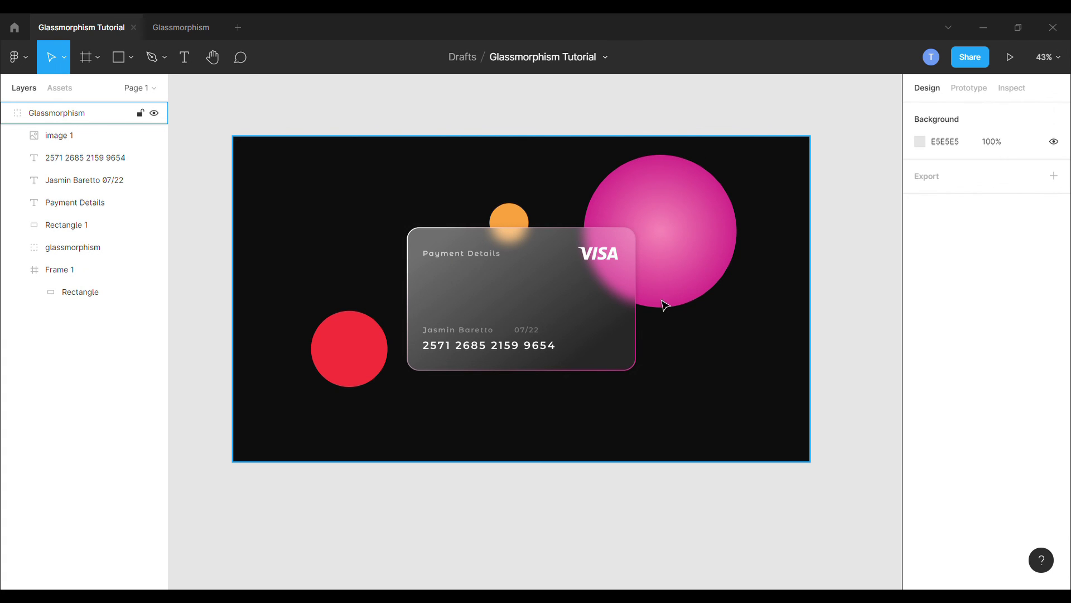
# Step: Run the Noise plugin with slightly reduced density to generate a 220×220 noise square on the card
pyautogui.press('Escape')
pyautogui.click(17, 60)
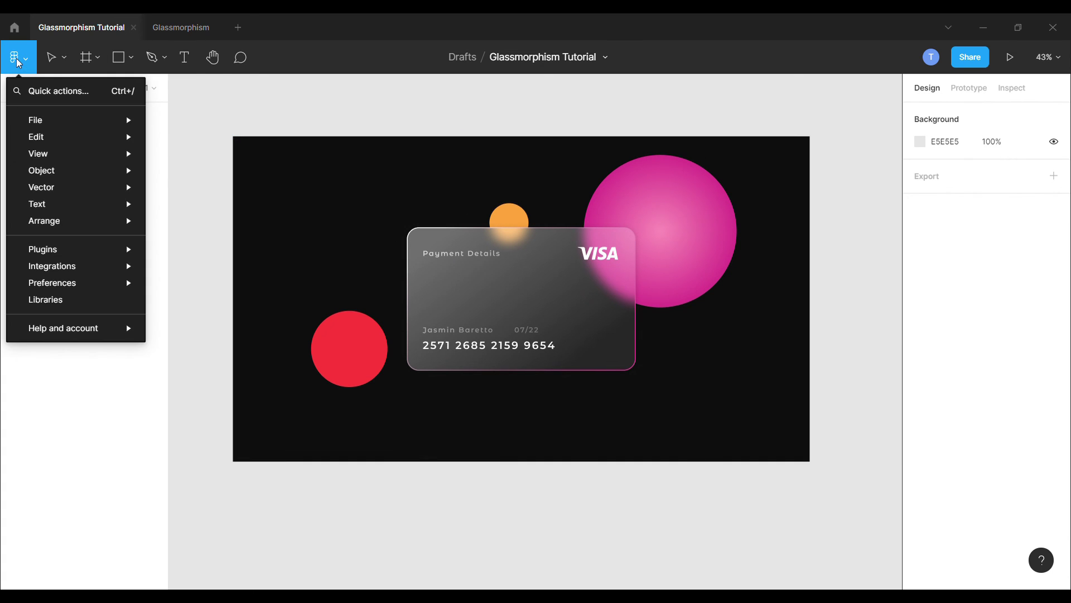
pyautogui.moveTo(77, 253)
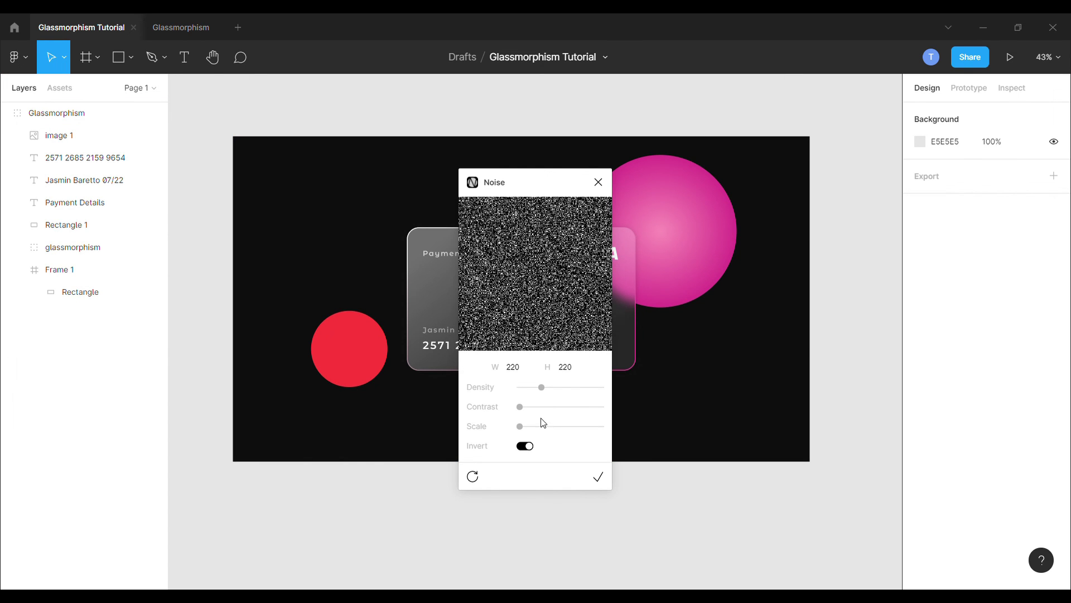
pyautogui.moveTo(542, 392); pyautogui.dragTo(540, 390)
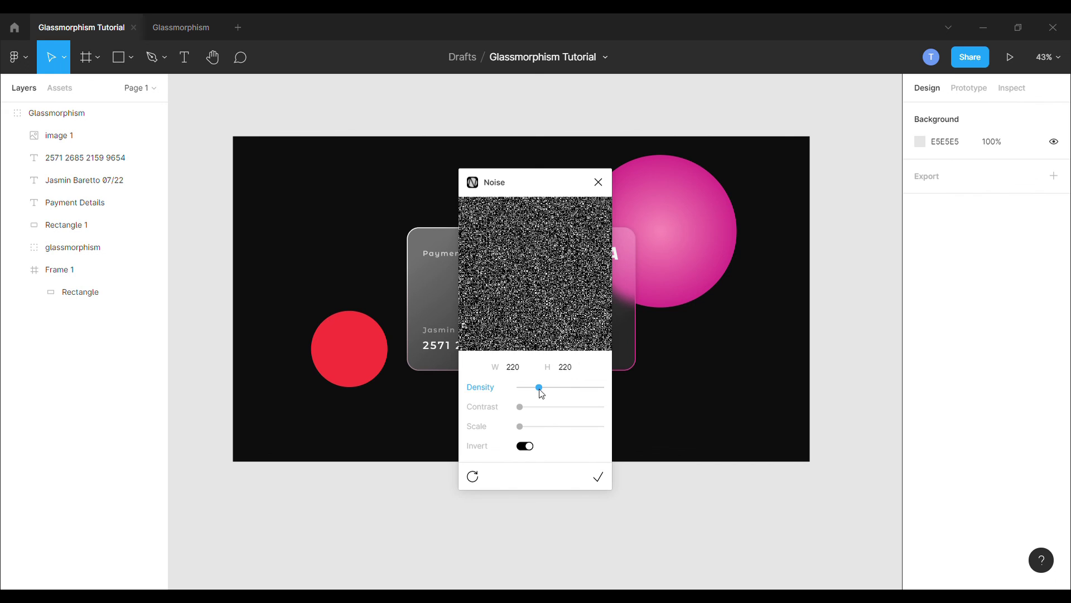
pyautogui.click(598, 474)
# Step: Snap the noise square to the card's top-left corner and stretch it to 762×476
pyautogui.click(598, 182)
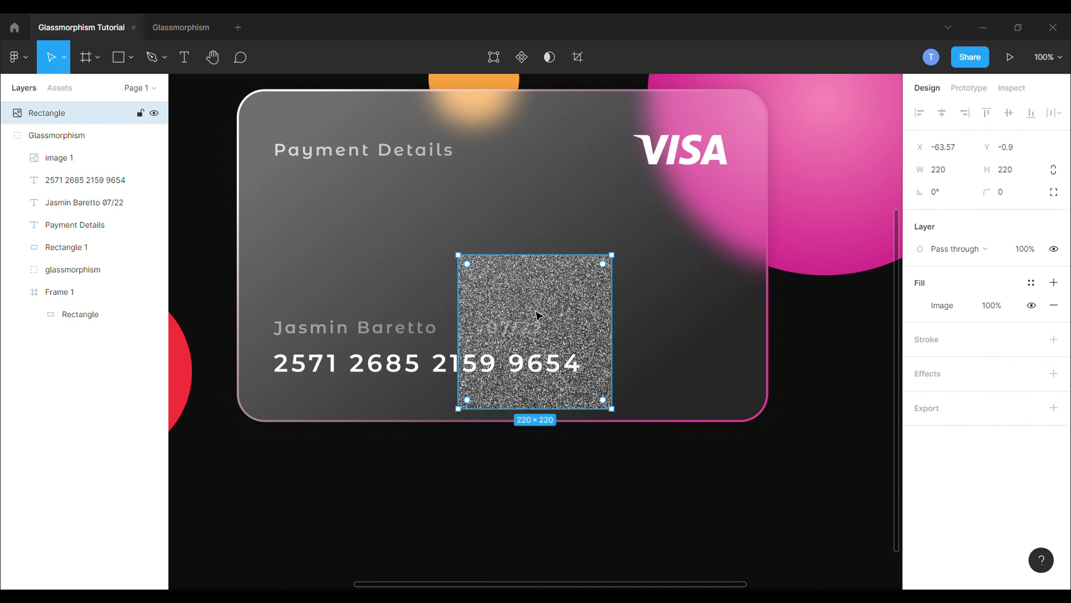
pyautogui.moveTo(457, 276); pyautogui.dragTo(417, 254)
pyautogui.moveTo(492, 293); pyautogui.dragTo(309, 154)
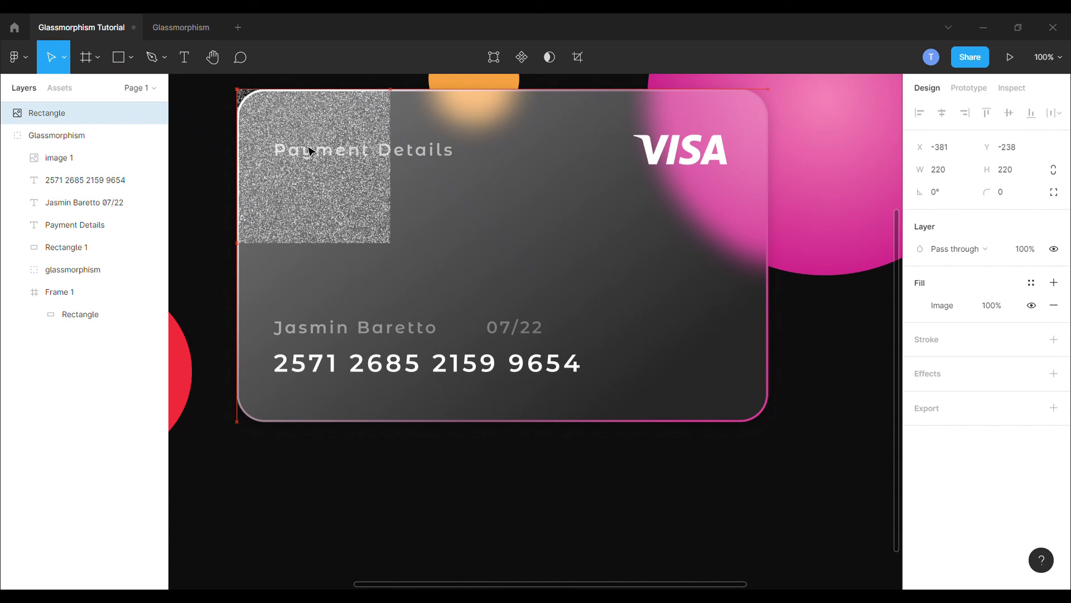
pyautogui.moveTo(403, 255); pyautogui.dragTo(779, 434)
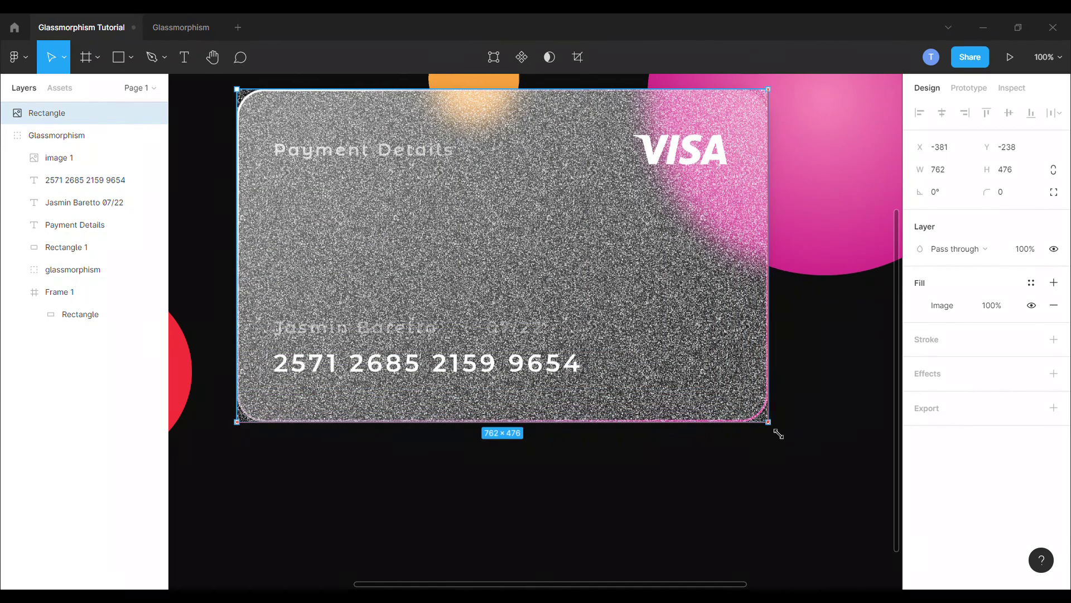
# Step: Give the noise layer a 40 corner radius, Overlay blending and 10% opacity
pyautogui.click(1015, 195)
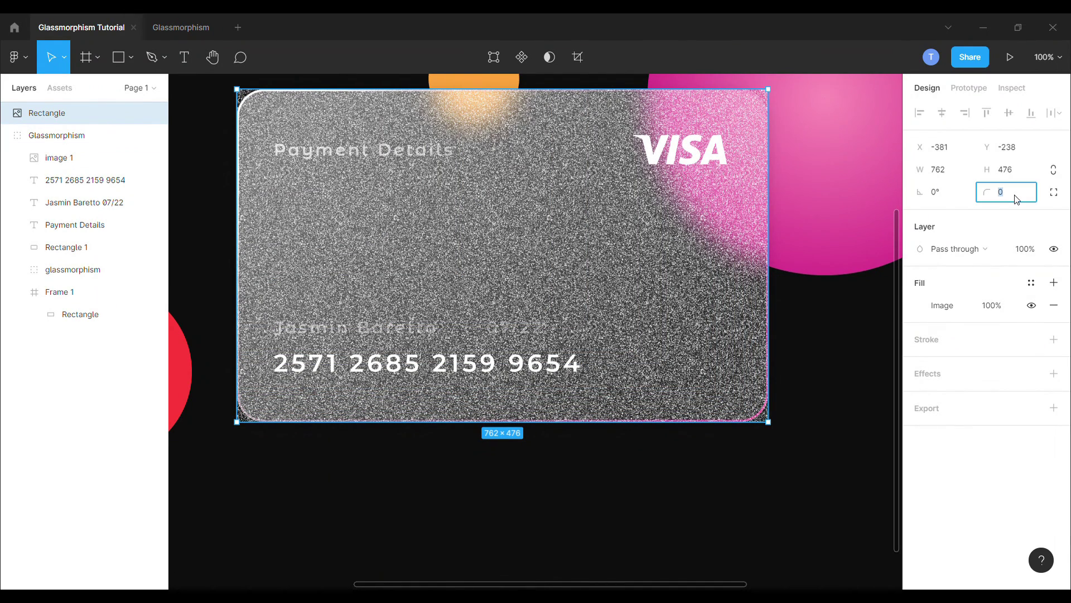
pyautogui.press('Return')
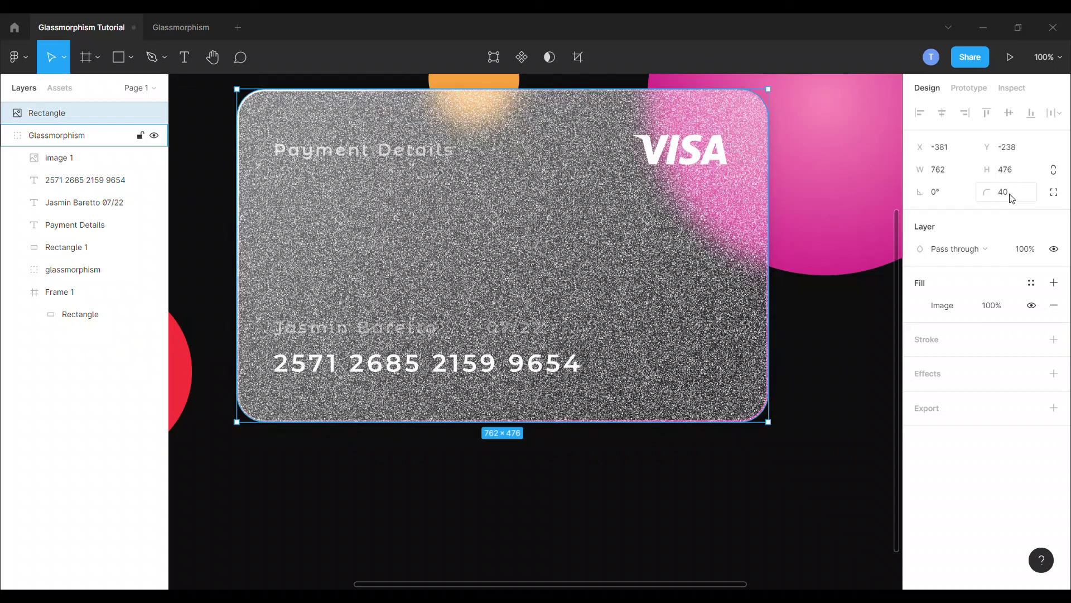
pyautogui.click(957, 249)
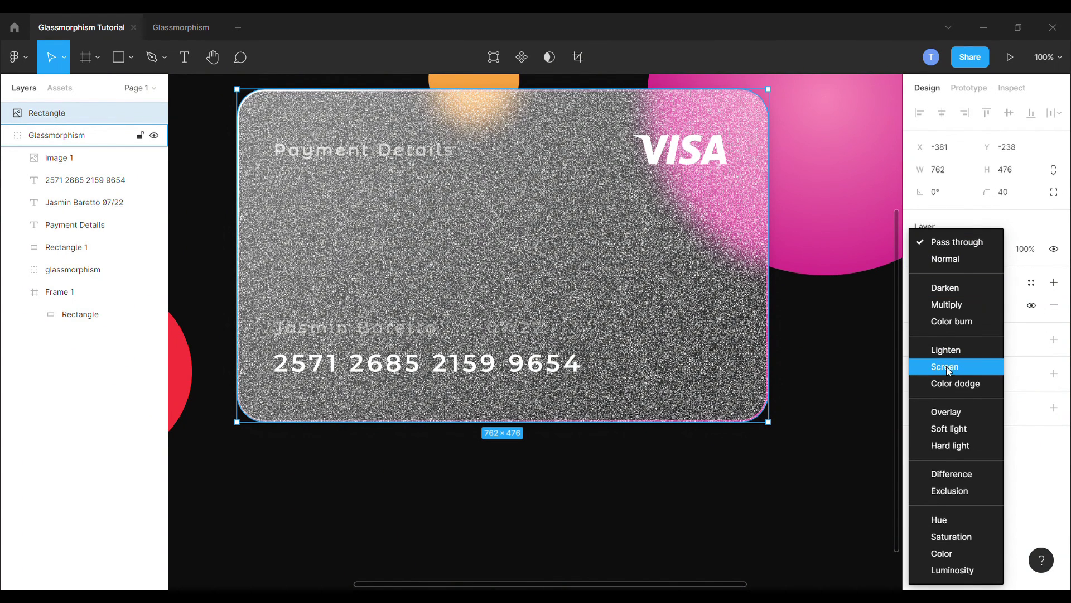
pyautogui.click(950, 411)
pyautogui.click(1025, 248)
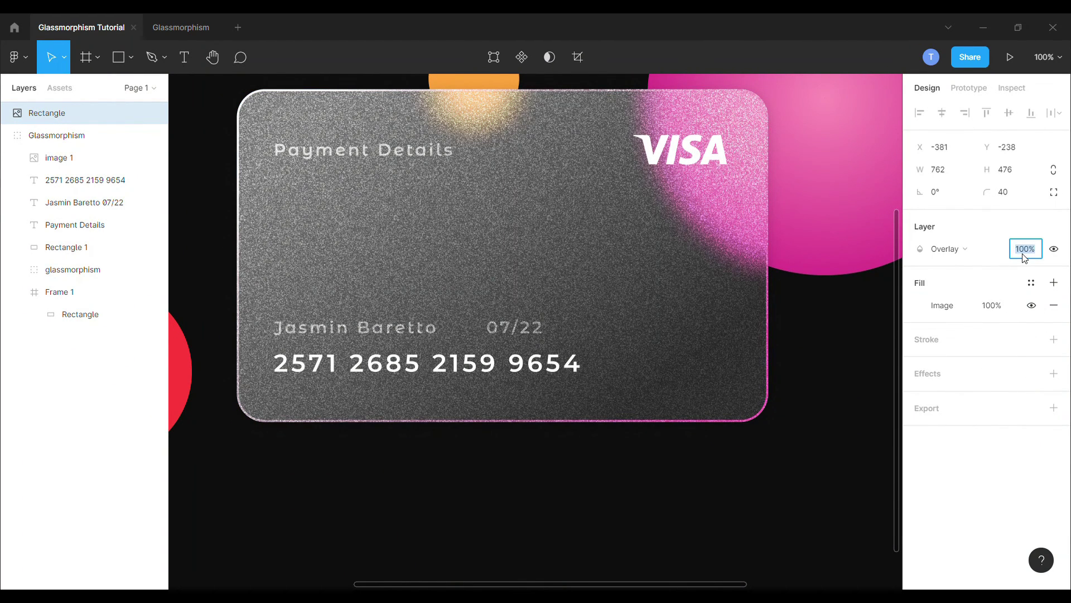
pyautogui.write('1')
pyautogui.press('Return')
pyautogui.keyDown('ctrl'); pyautogui.scroll(-5, 628, 299); pyautogui.keyUp('ctrl')
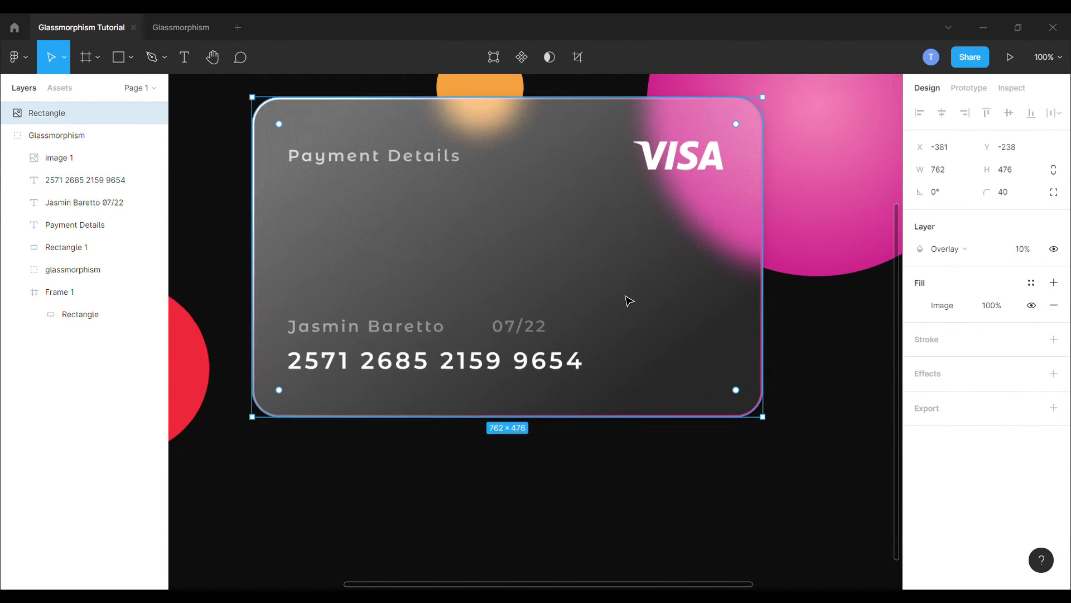
pyautogui.scroll(-3, 627, 299)
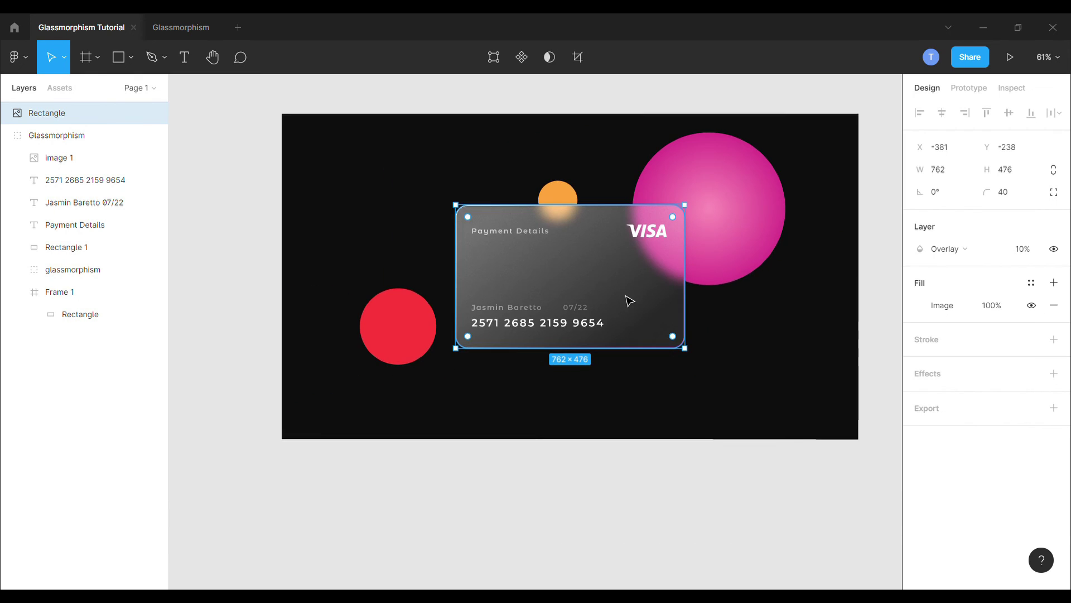
pyautogui.click(681, 498)
pyautogui.keyDown('ctrl'); pyautogui.scroll(1, 825, 345); pyautogui.keyUp('ctrl')
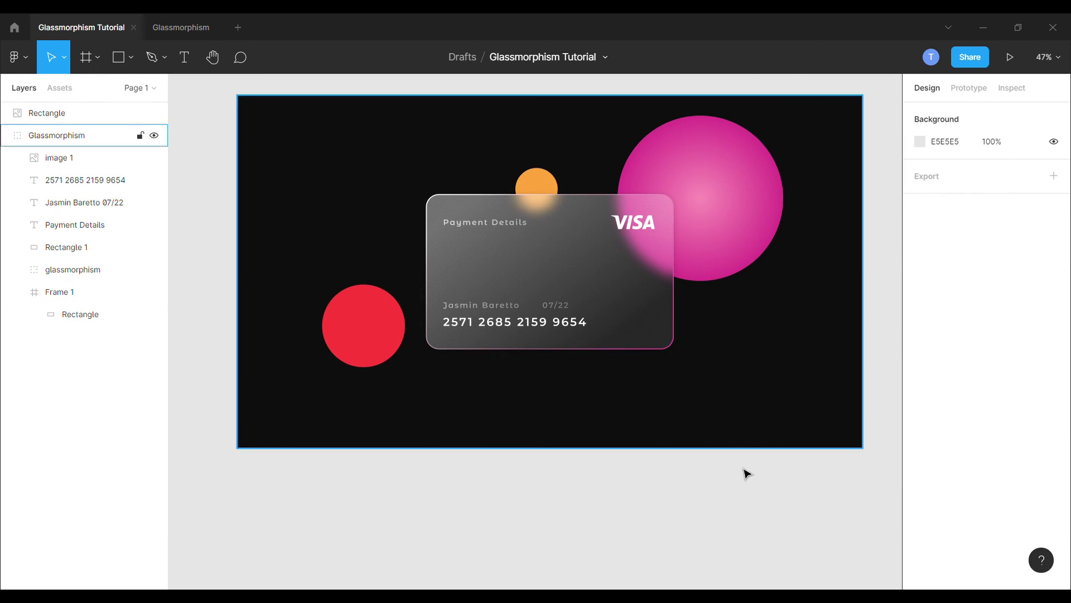
pyautogui.scroll(2, 738, 519)
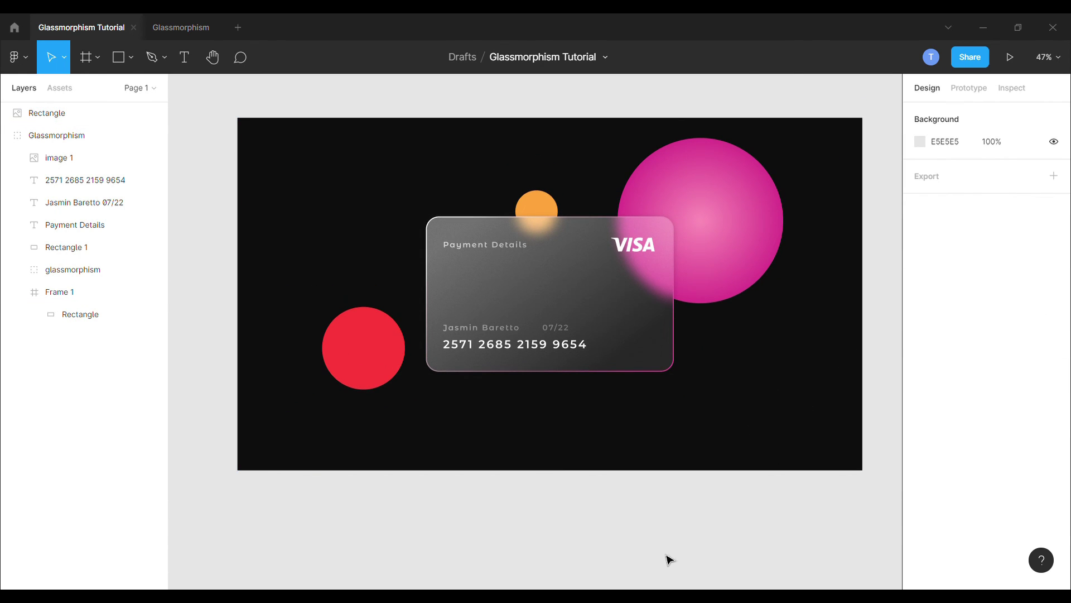
pyautogui.scroll(2, 820, 378)
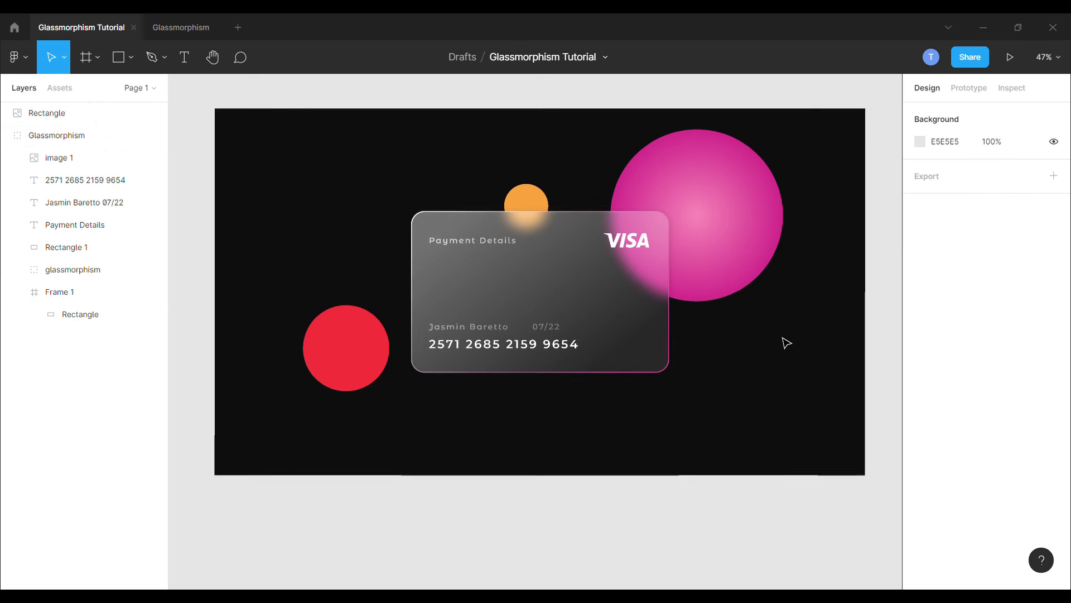
pyautogui.scroll(-1, 792, 346)
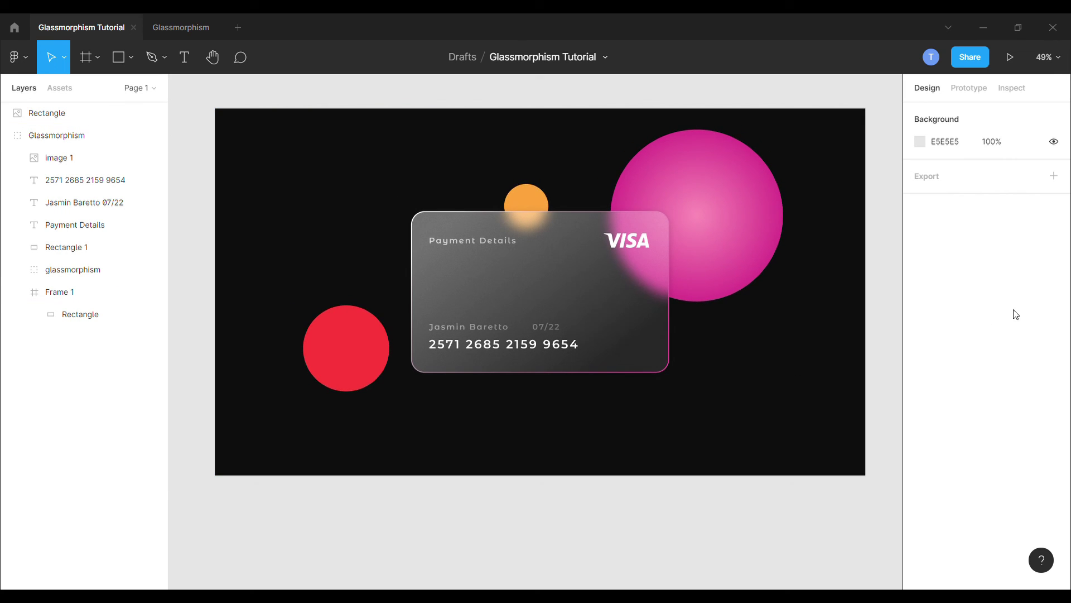